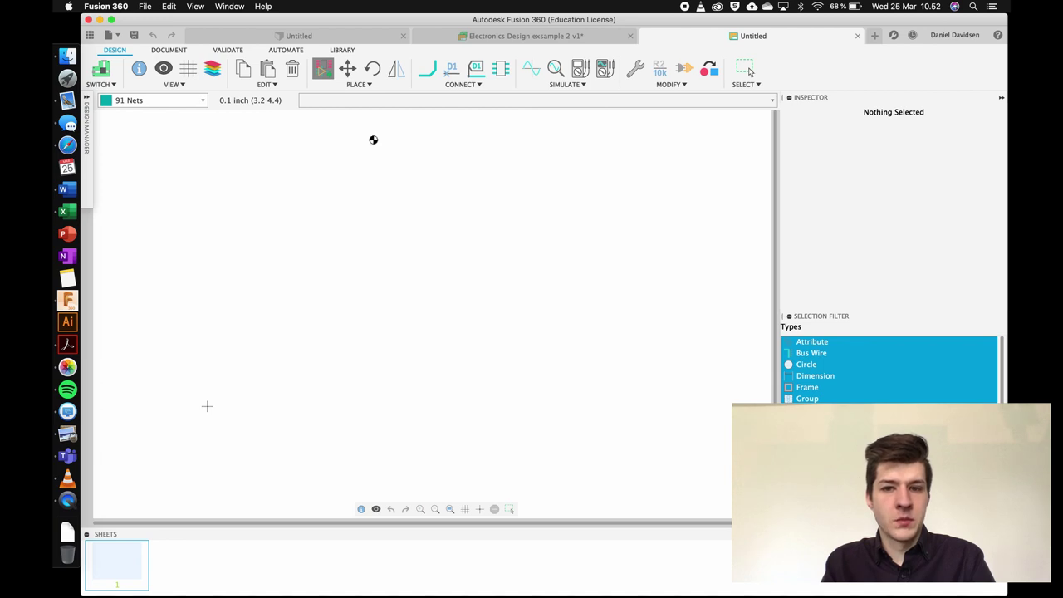
# Start adding a part and search the component libraries for "frame"
pyautogui.click(183, 371)
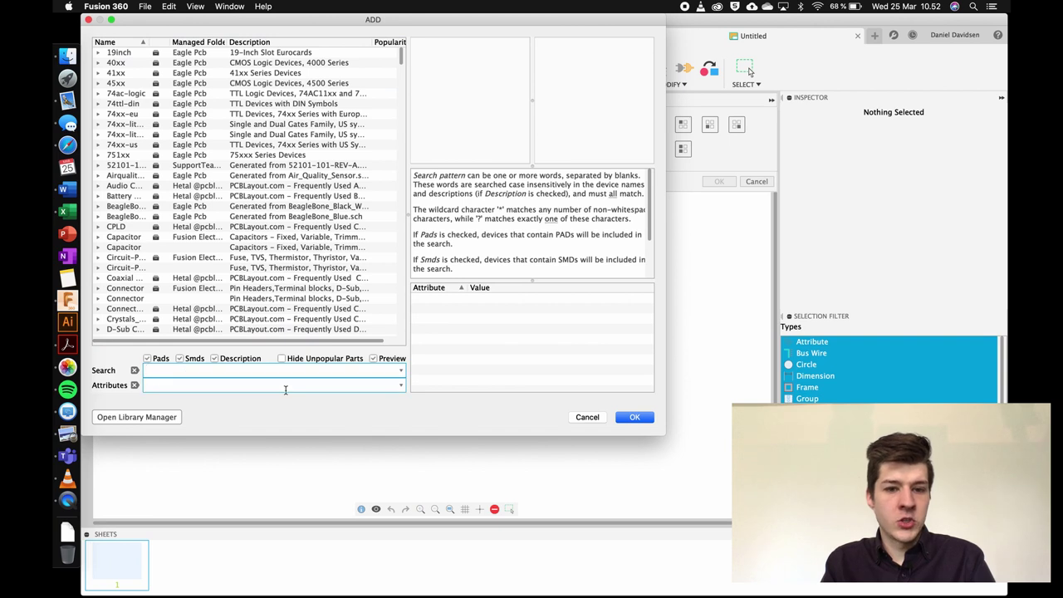
pyautogui.scroll(-3, 250, 212)
pyautogui.scroll(3, 249, 212)
pyautogui.write('frame')
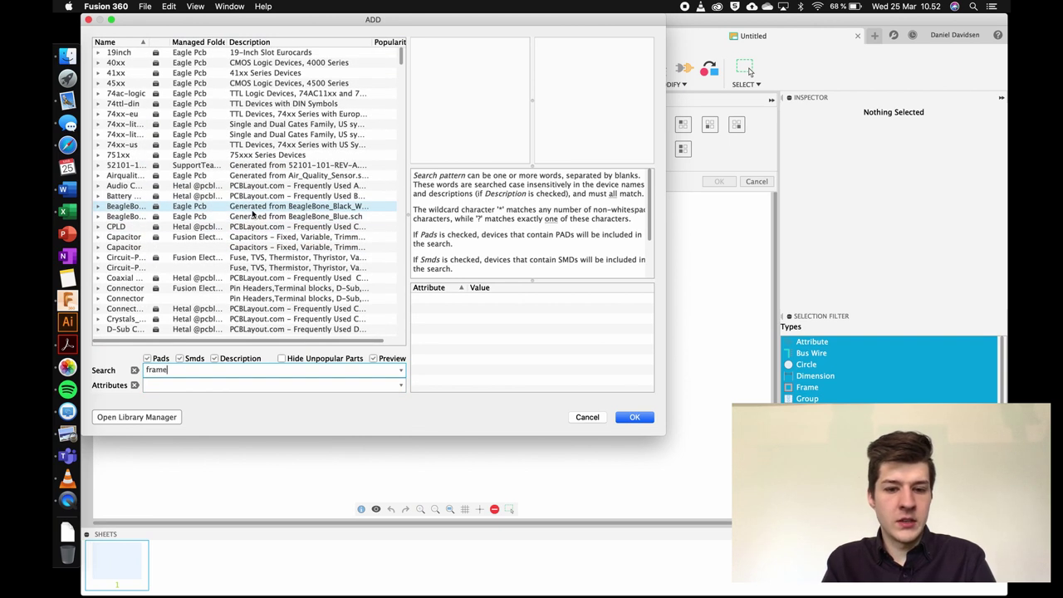
pyautogui.press('Return')
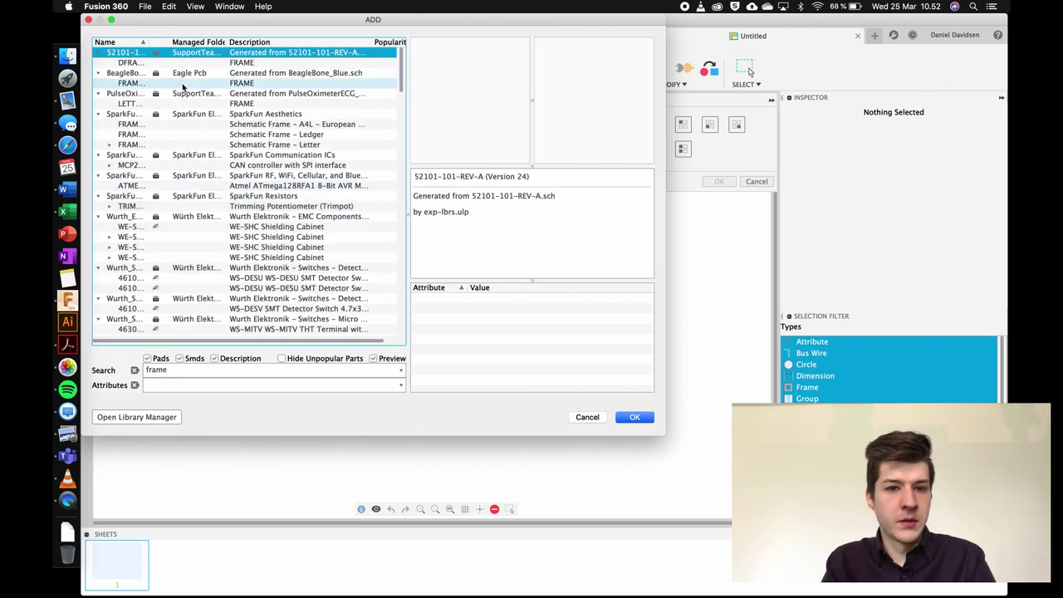
# Select the FRAME-A4L schematic frame from the SparkFun-Aesthetics library and widen the Name column to show full part names
pyautogui.scroll(-3, 162, 216)
pyautogui.scroll(3, 156, 191)
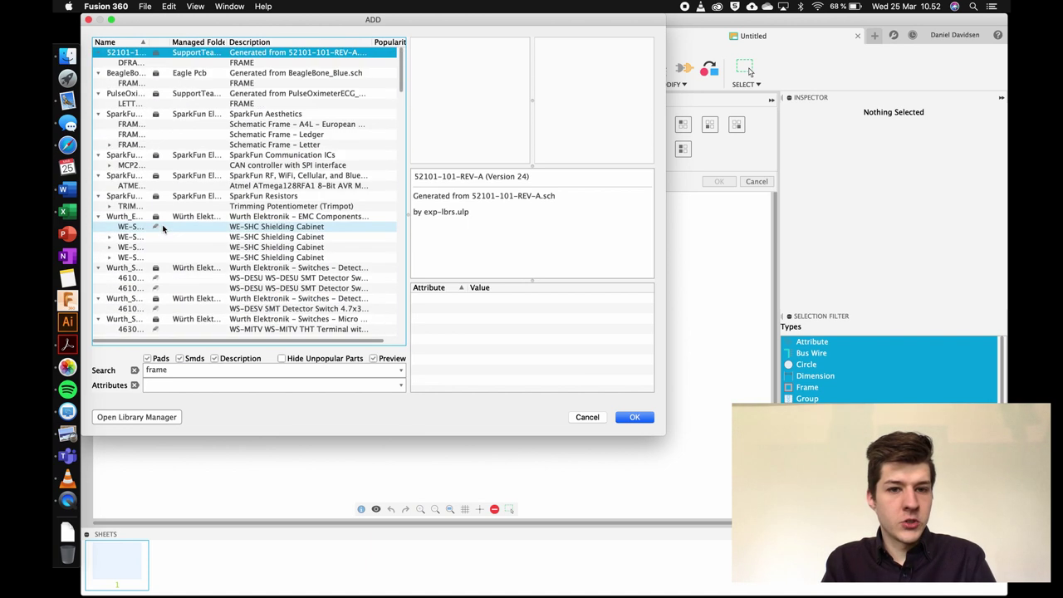
pyautogui.click(141, 125)
pyautogui.press('Down')
pyautogui.press('Up')
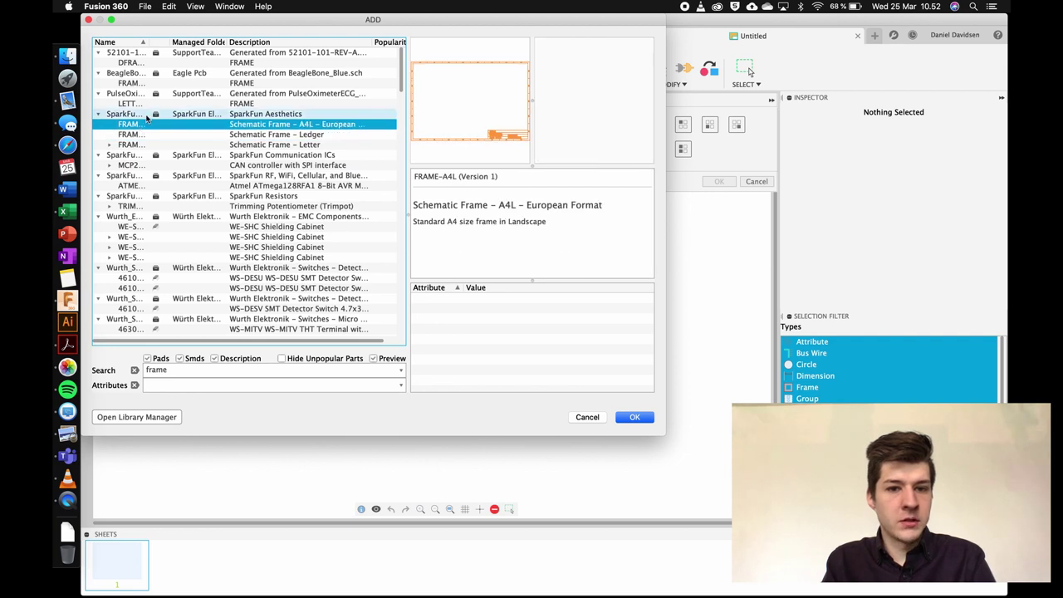
pyautogui.moveTo(149, 41); pyautogui.dragTo(236, 42)
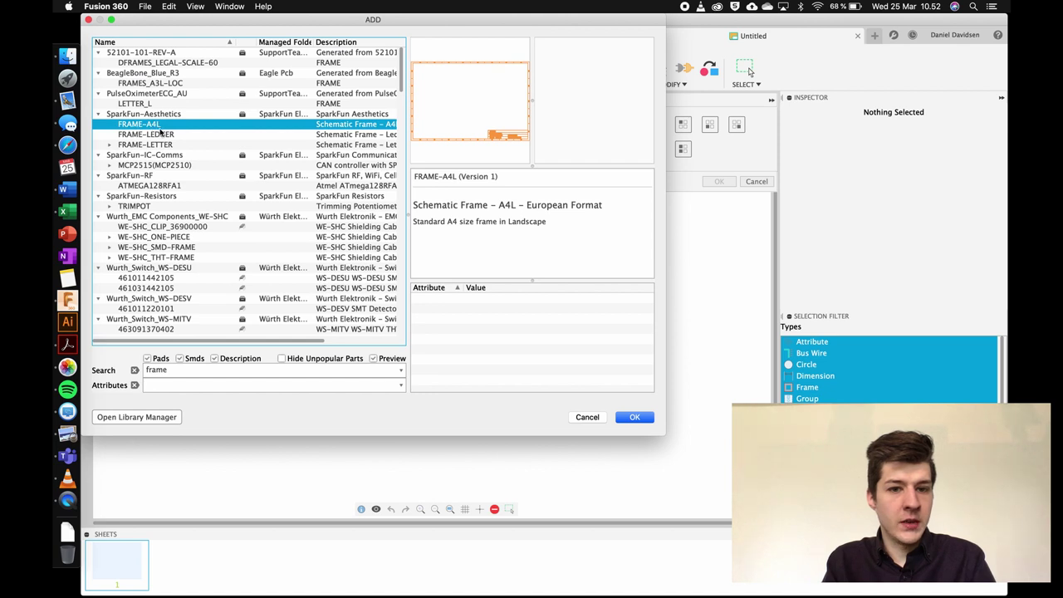
# Place the FRAME-A4L frame with its lower-left corner at the schematic origin and finish adding it
pyautogui.doubleClick(161, 127)
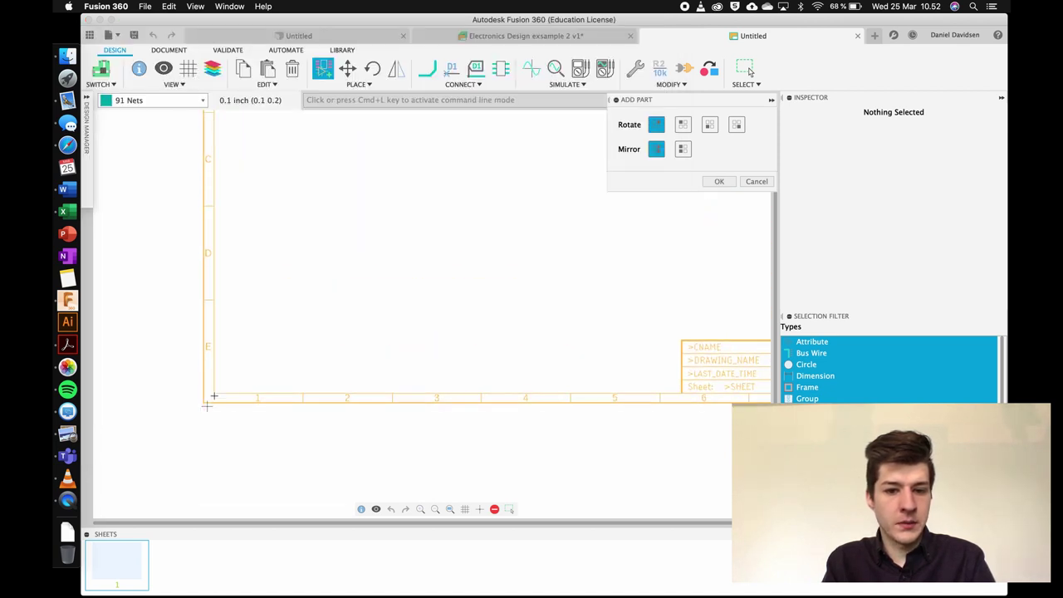
pyautogui.click(221, 402)
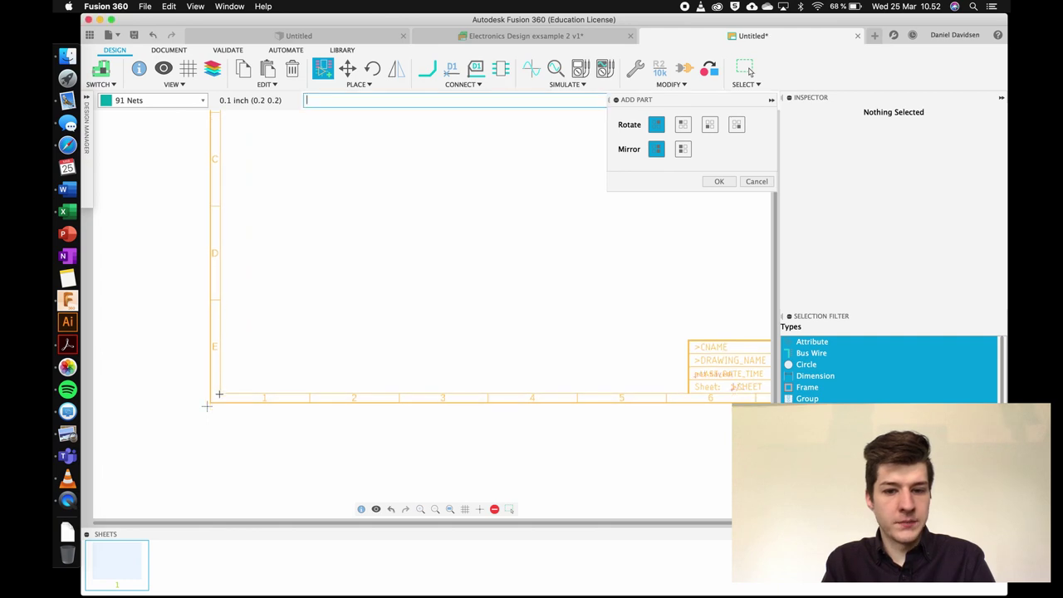
pyautogui.scroll(-3, 378, 304)
pyautogui.press('Escape')
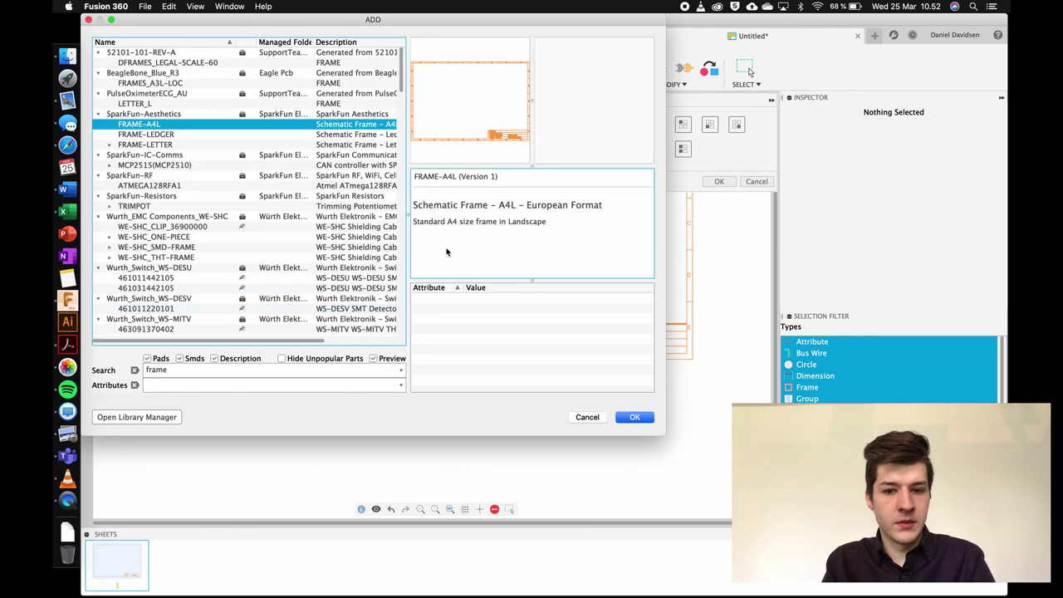
pyautogui.press('Escape')
# Start adding another part and search the component libraries for "*attiny*"
pyautogui.scroll(-3, 548, 171)
pyautogui.scroll(2, 536, 132)
pyautogui.scroll(-3, 557, 173)
pyautogui.scroll(2, 557, 128)
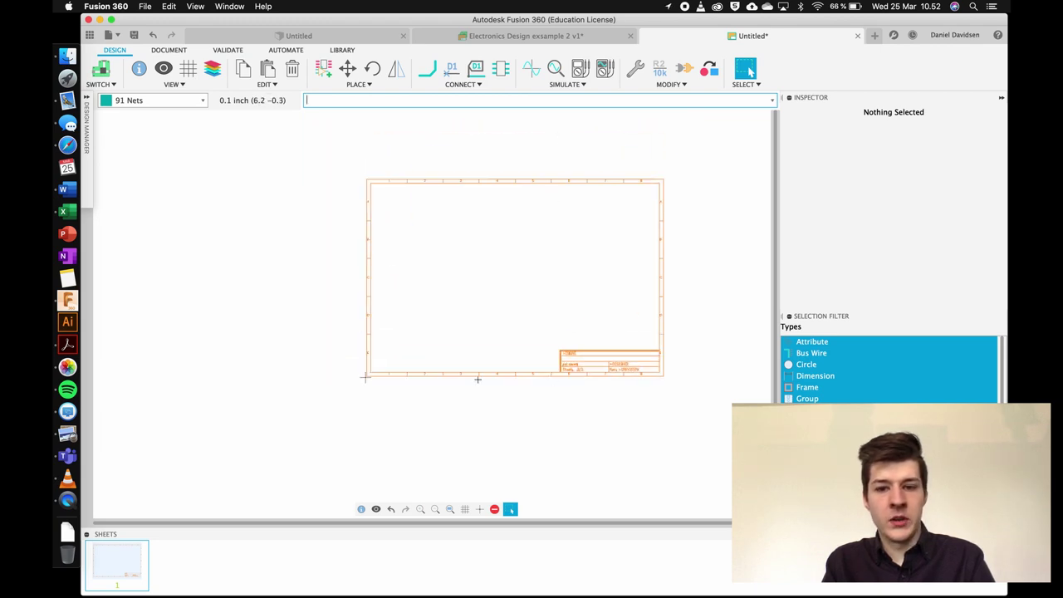
pyautogui.scroll(3, 461, 275)
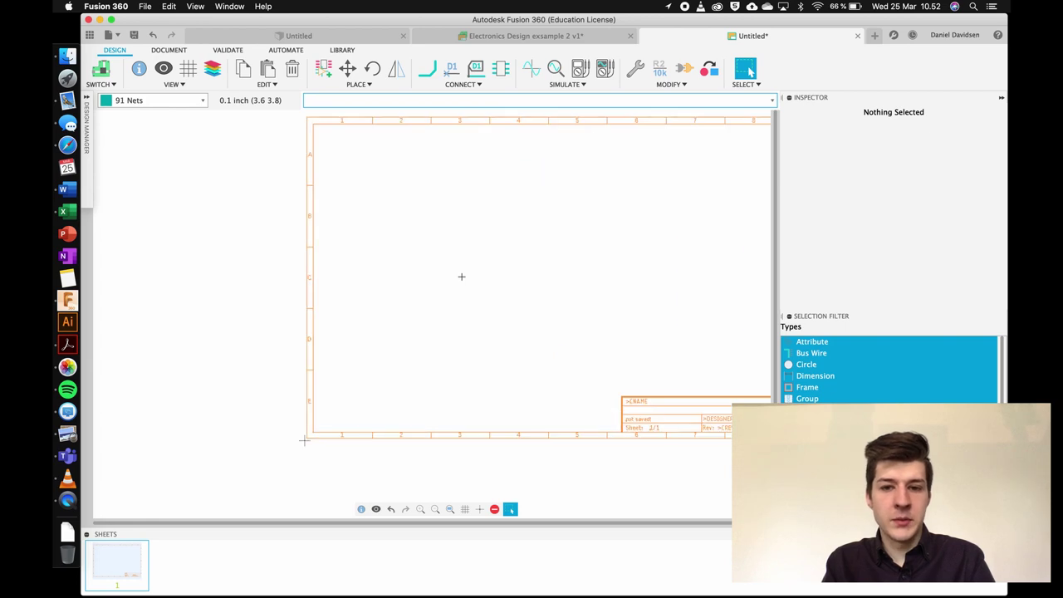
pyautogui.scroll(-3, 570, 235)
pyautogui.scroll(3, 570, 235)
pyautogui.scroll(3, 471, 285)
pyautogui.click(325, 67)
pyautogui.press('BackSpace')
pyautogui.write('a')
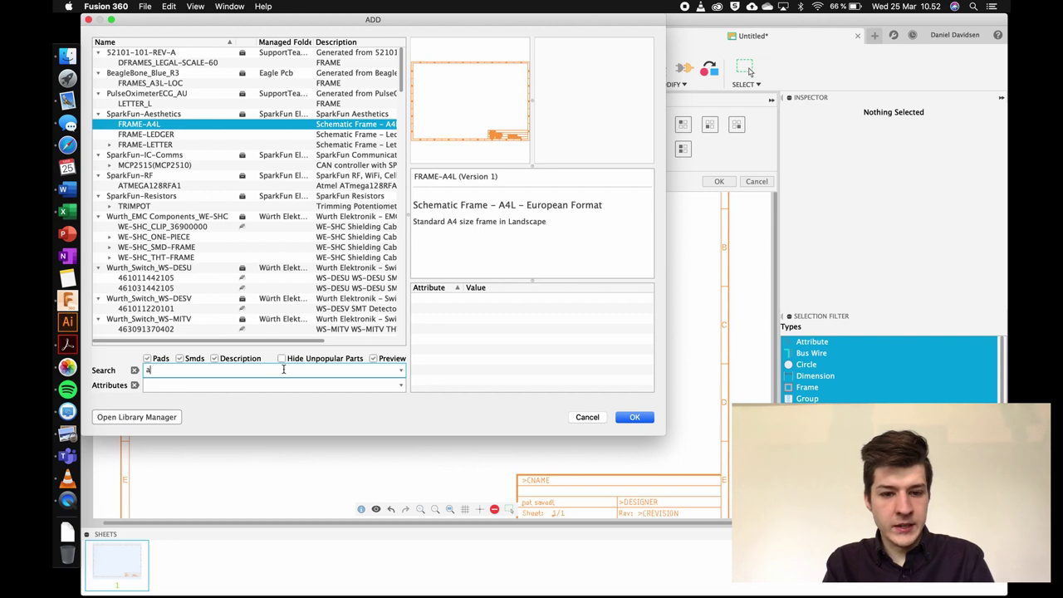
pyautogui.write('ttiny')
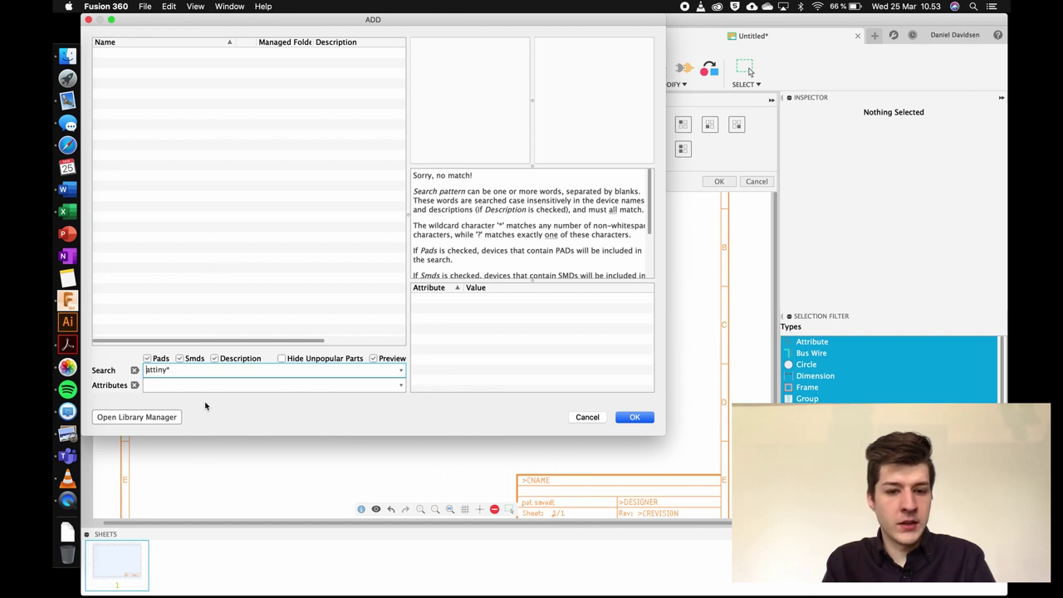
pyautogui.write('*')
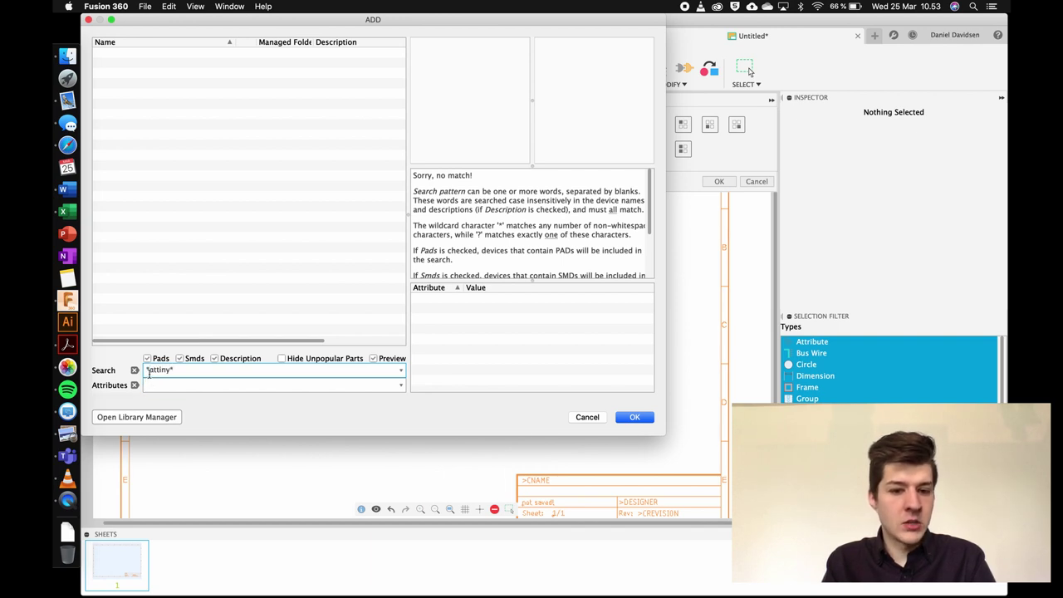
pyautogui.press('Return')
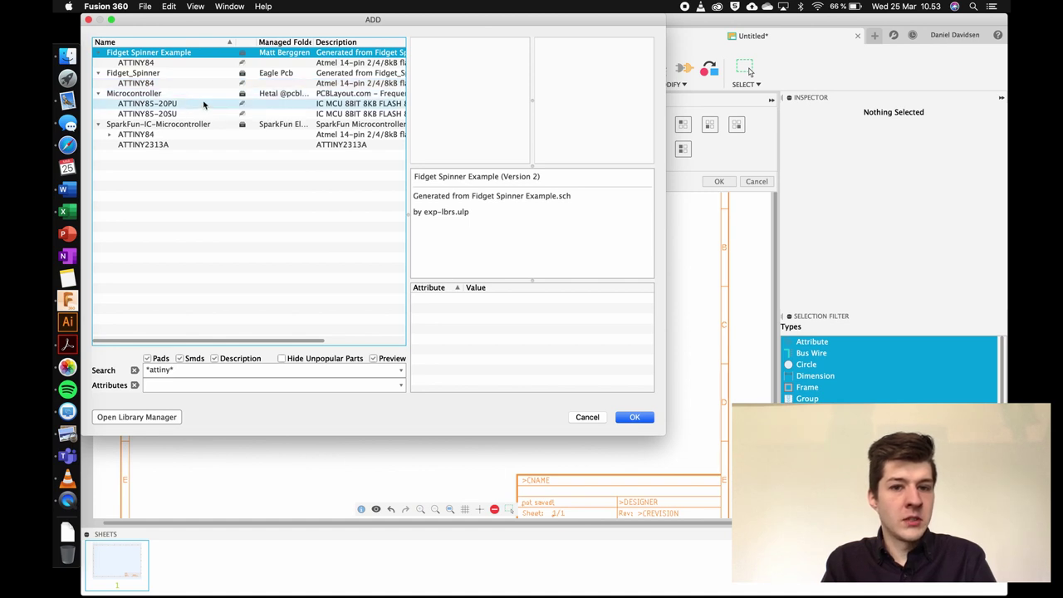
# Compare the two ATTINY85 packages in the Microcontroller library and place one ATTINY85-20SU near the middle of the frame
pyautogui.click(211, 104)
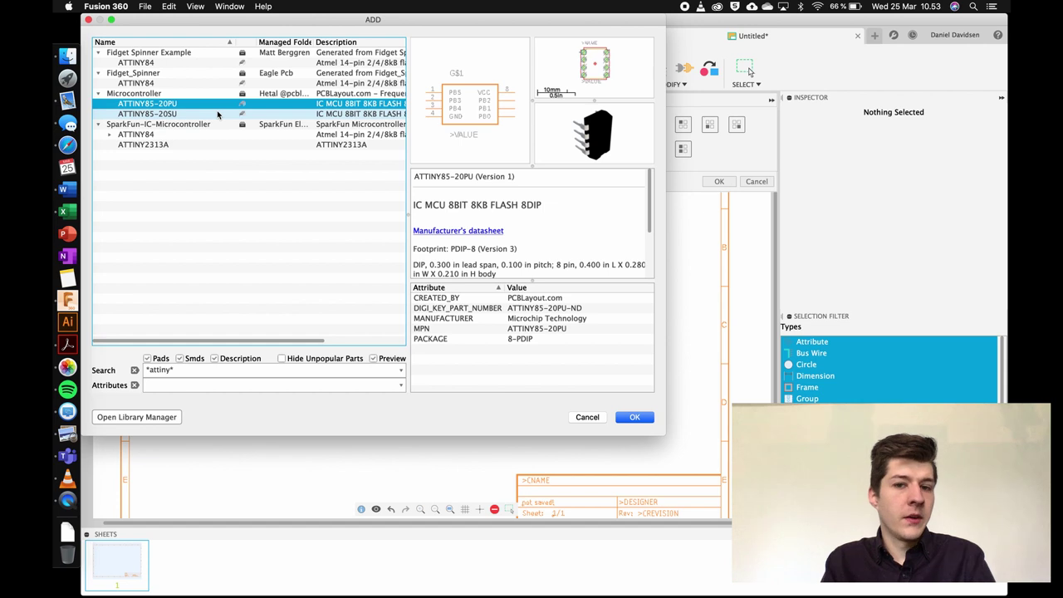
pyautogui.click(218, 114)
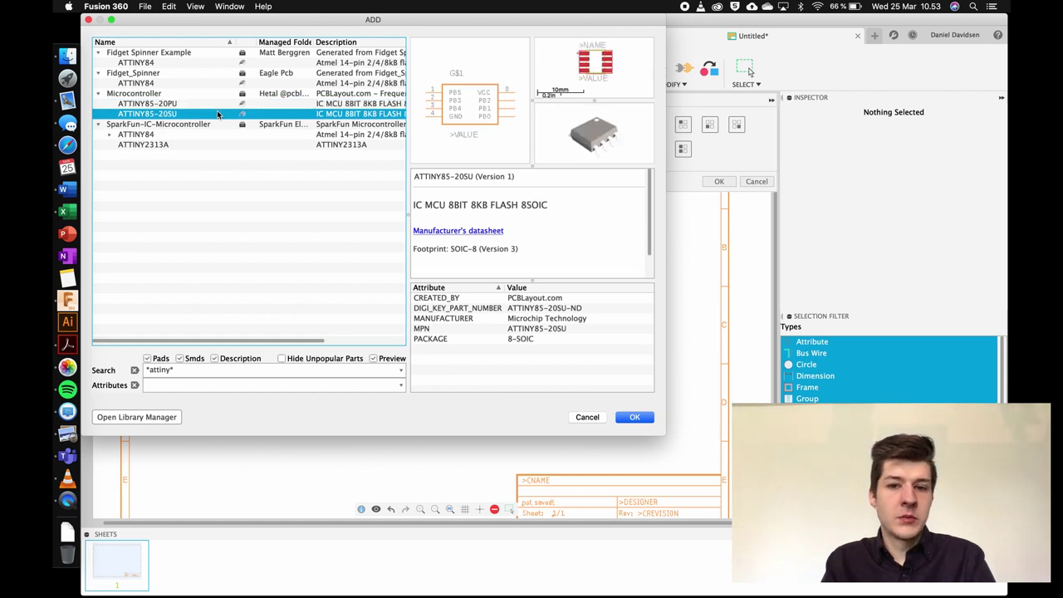
pyautogui.press('Up')
pyautogui.press('Down')
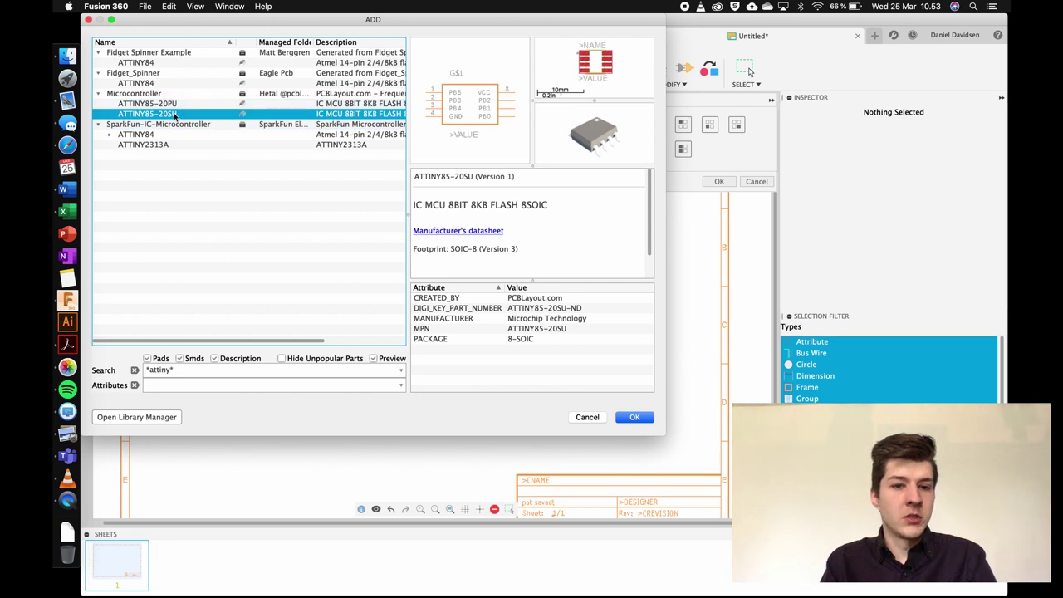
pyautogui.click(634, 417)
pyautogui.click(380, 301)
pyautogui.press('Escape')
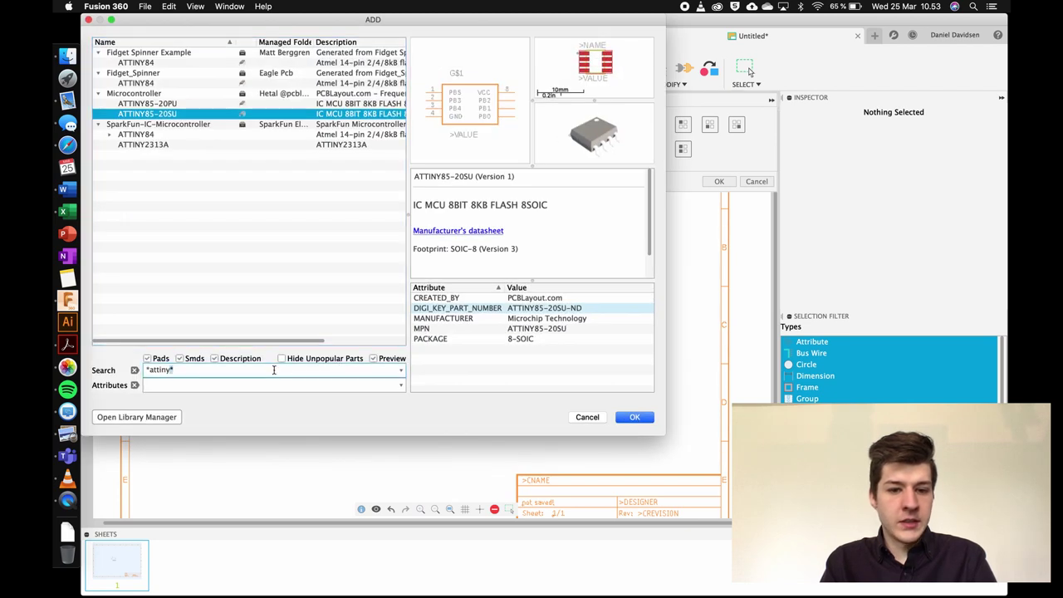
# Replace the part search with "*header*" to look for pin headers
pyautogui.press('BackSpace')
pyautogui.press('BackSpace')
pyautogui.press('BackSpace')
pyautogui.press('BackSpace')
pyautogui.press('BackSpace')
pyautogui.press('BackSpace')
pyautogui.press('BackSpace')
pyautogui.write('header*')
pyautogui.press('super+Left')
pyautogui.write('*')
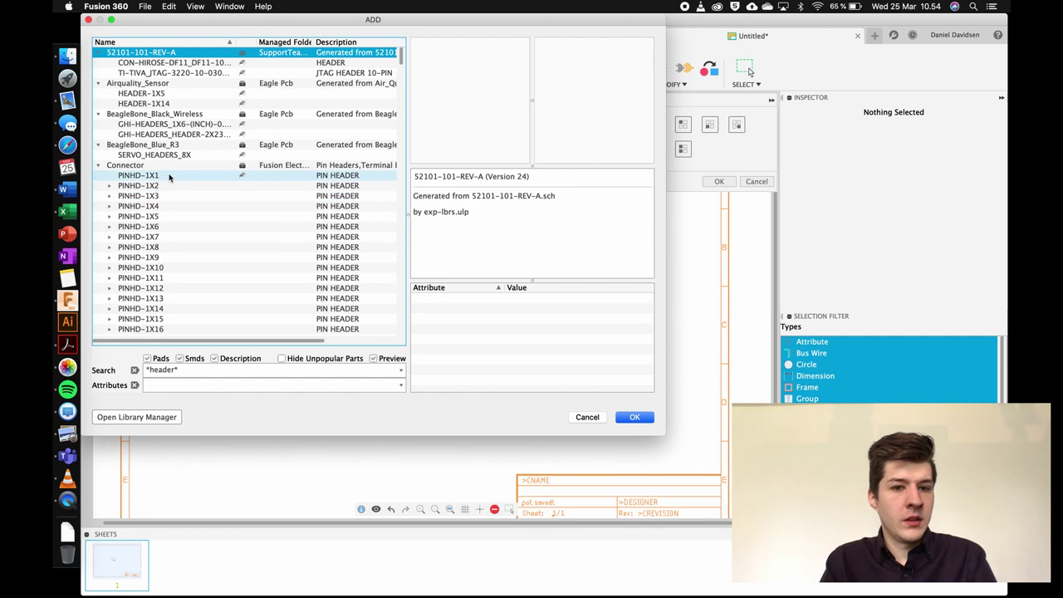
# Preview the single-row pin headers in the Connector library and choose the straight PINHD-1X2 variant for placement
pyautogui.click(168, 176)
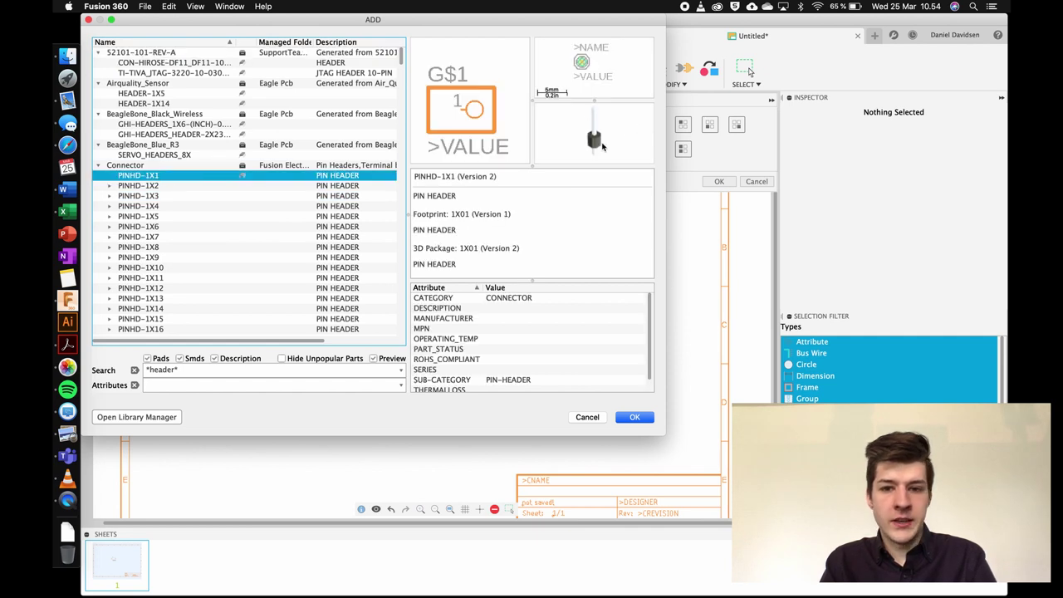
pyautogui.moveTo(602, 121); pyautogui.dragTo(629, 145)
pyautogui.press('Down')
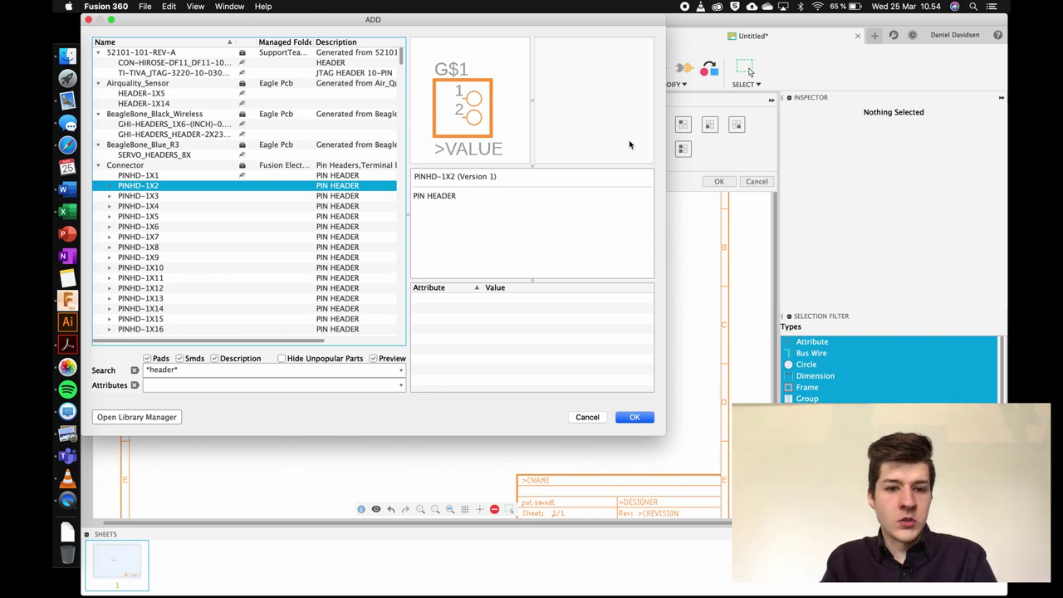
pyautogui.press('Right')
pyautogui.press('Down')
pyautogui.press('Down')
pyautogui.press('Up')
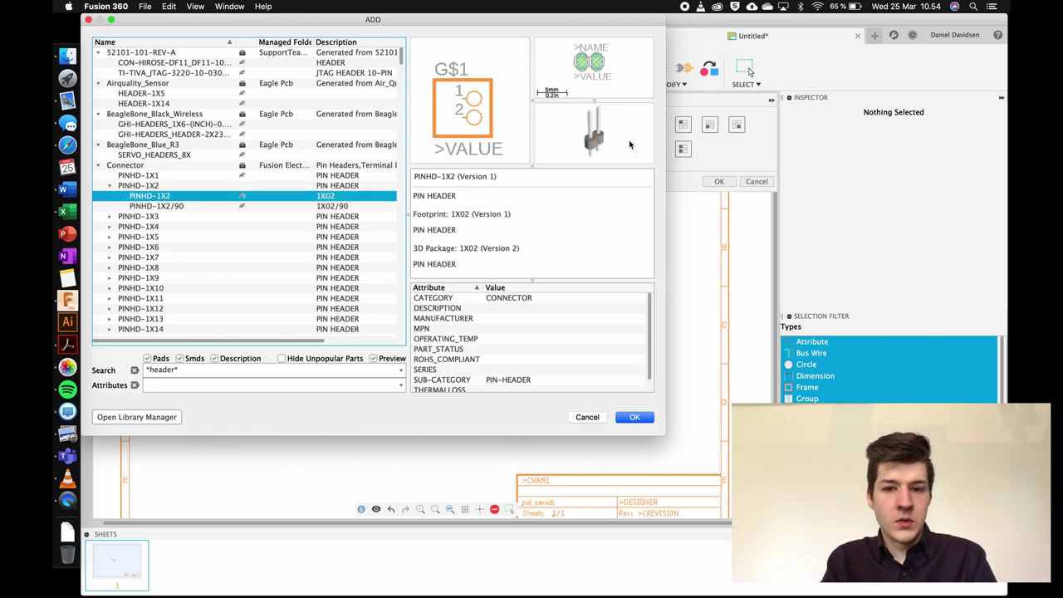
pyautogui.click(635, 419)
# Place the first two-pin header in its default orientation, above and to the left of the microcontroller
pyautogui.rightClick(241, 345)
pyautogui.rightClick(241, 348)
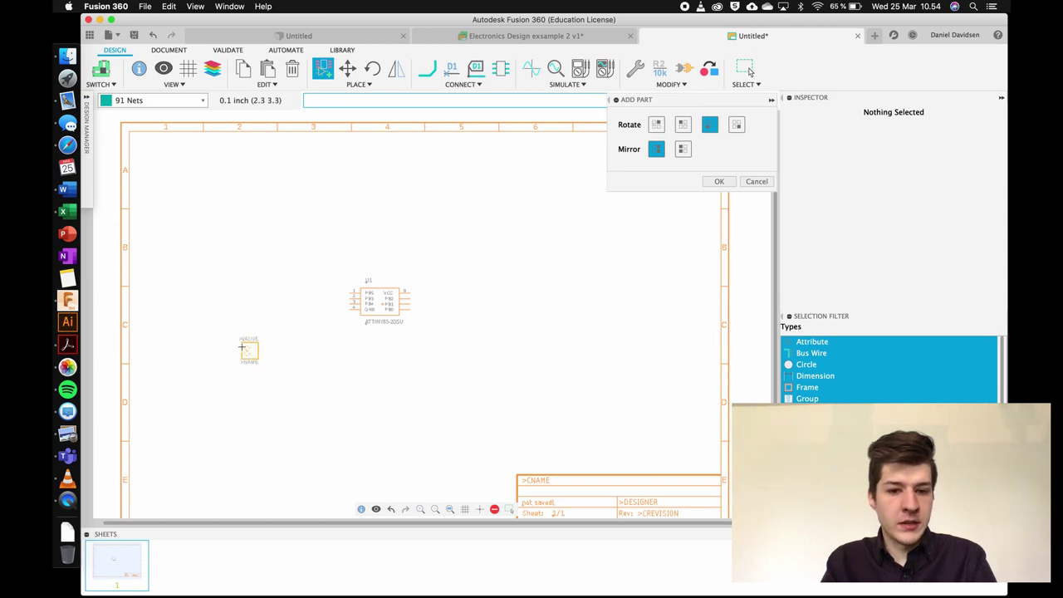
pyautogui.rightClick(231, 342)
pyautogui.rightClick(229, 341)
pyautogui.rightClick(227, 340)
pyautogui.rightClick(226, 340)
pyautogui.rightClick(226, 339)
pyautogui.rightClick(225, 338)
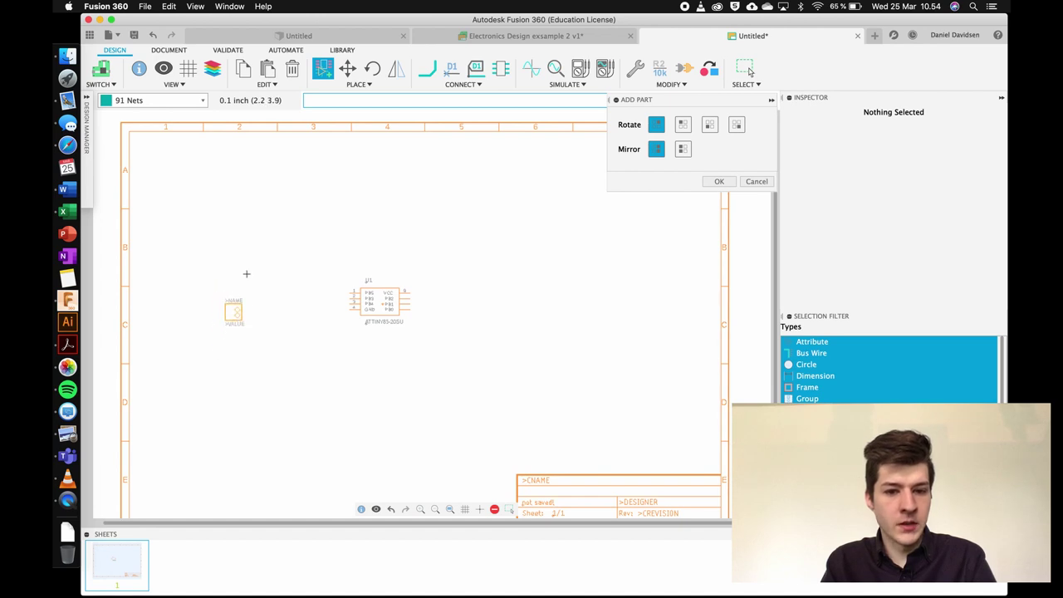
pyautogui.click(244, 228)
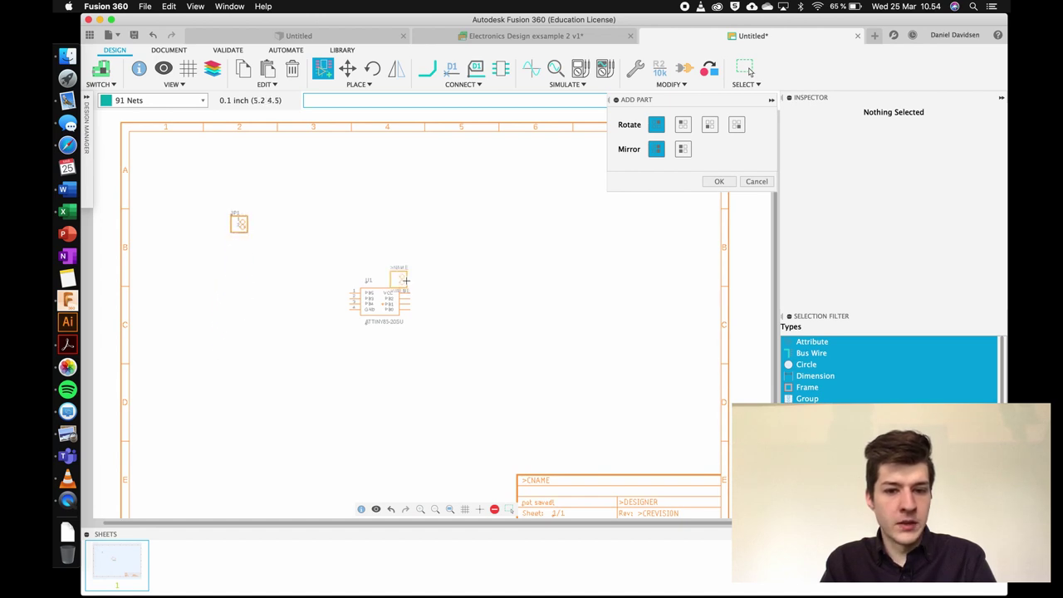
# Place a second two-pin header, rotated 180 degrees, below and to the right of the microcontroller
pyautogui.rightClick(475, 382)
pyautogui.rightClick(479, 382)
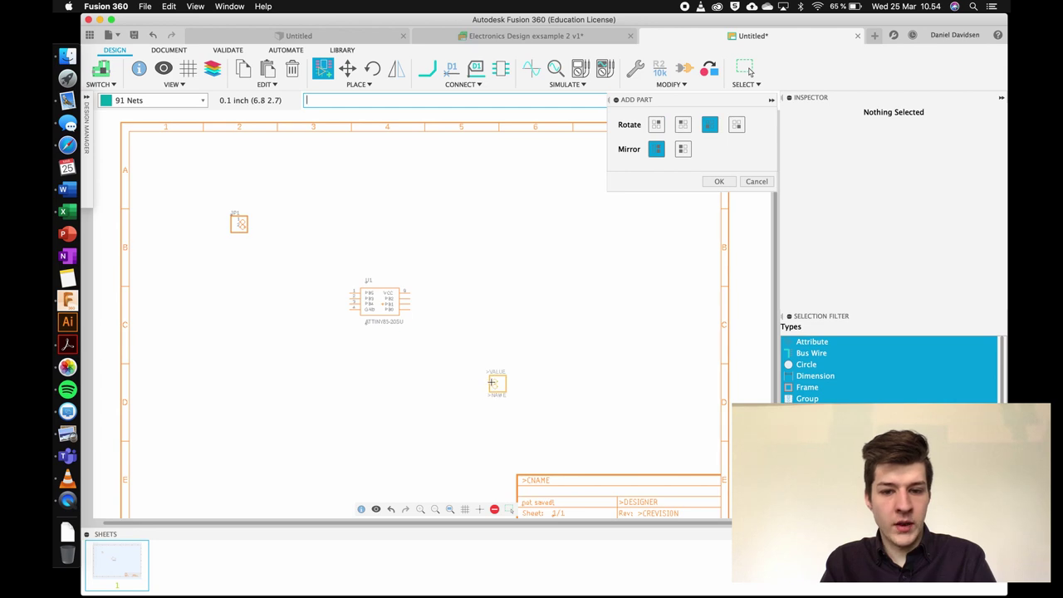
pyautogui.click(491, 381)
pyautogui.press('Escape')
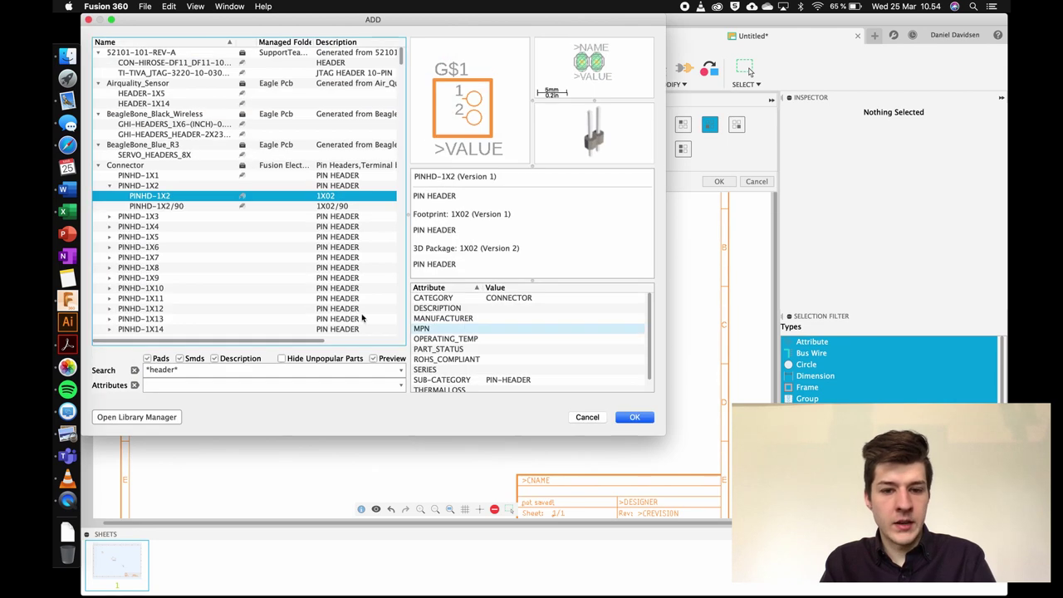
# Choose the straight PINHD-1X3 header and place it, rotated 180 degrees, directly below the second two-pin header
pyautogui.click(199, 216)
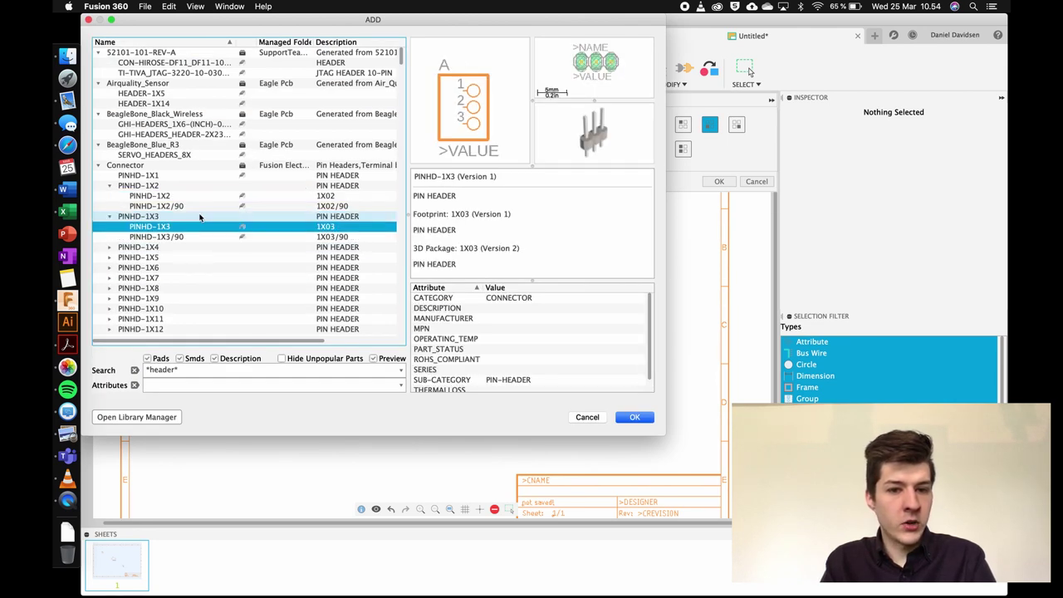
pyautogui.doubleClick(200, 226)
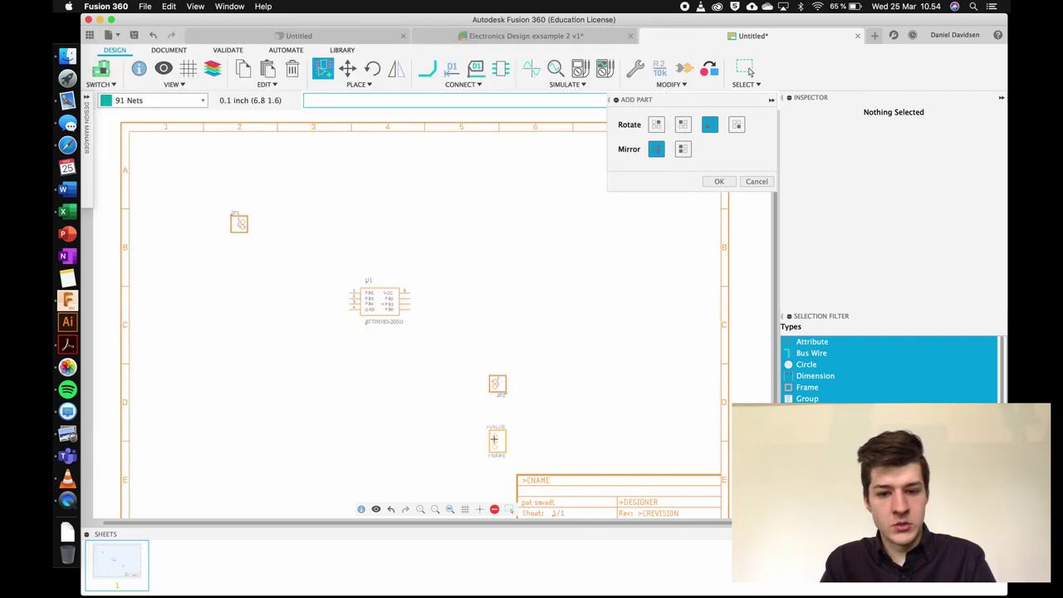
pyautogui.click(496, 441)
pyautogui.press('Escape')
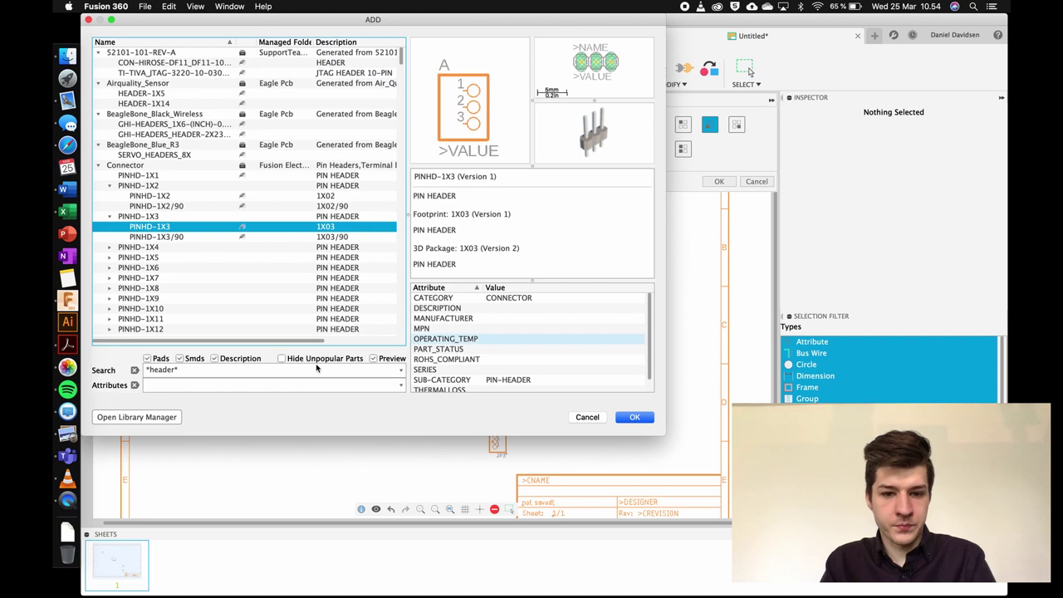
# Replace the part search with "*button*" to look for push buttons
pyautogui.press('BackSpace')
pyautogui.press('BackSpace')
pyautogui.press('BackSpace')
pyautogui.press('BackSpace')
pyautogui.press('BackSpace')
pyautogui.press('BackSpace')
pyautogui.press('BackSpace')
pyautogui.press('BackSpace')
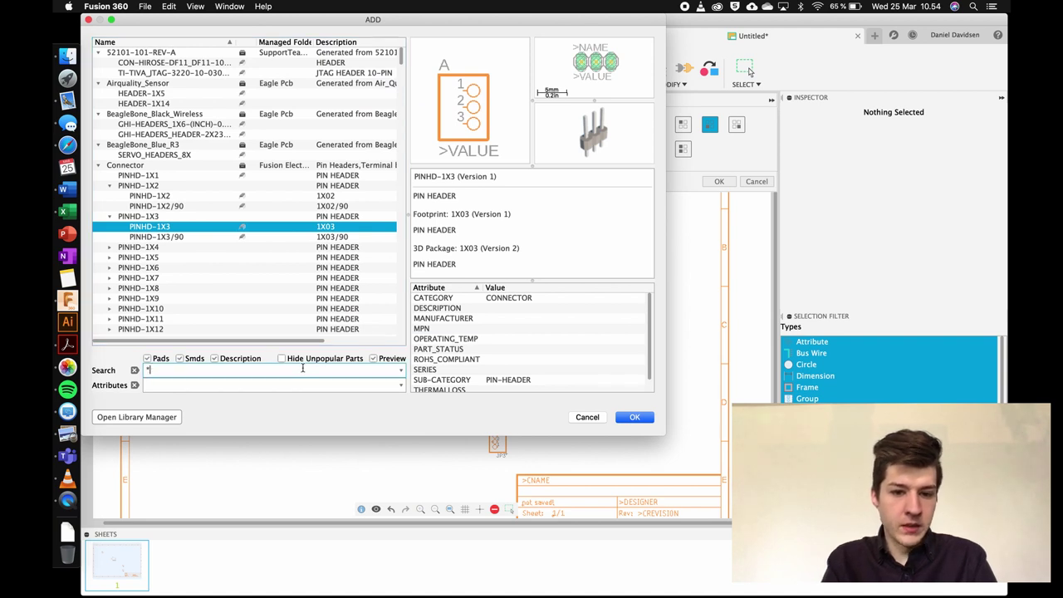
pyautogui.write('*buu')
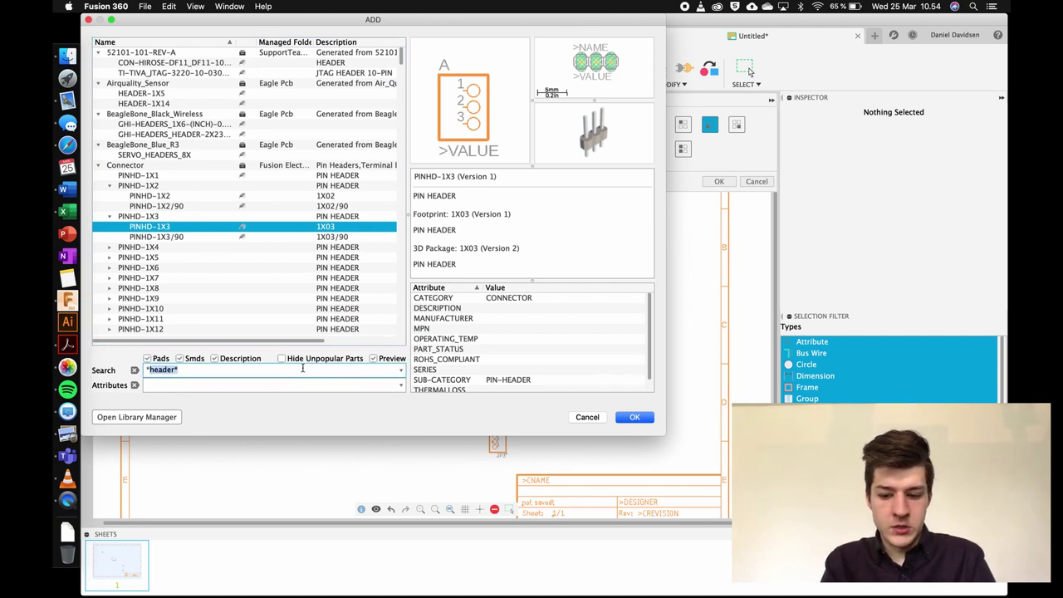
pyautogui.write('to')
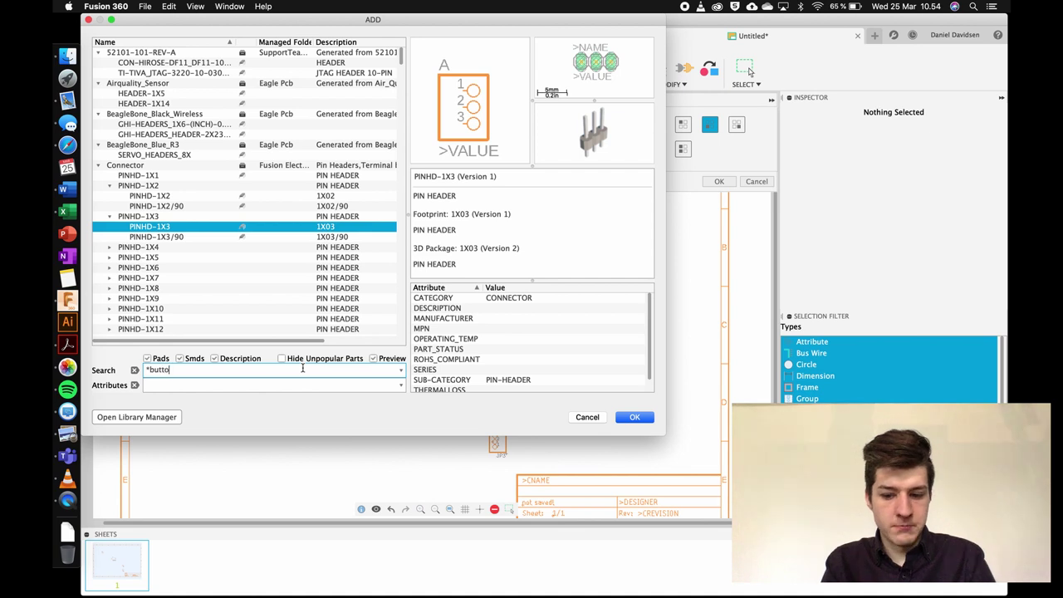
pyautogui.write('n*')
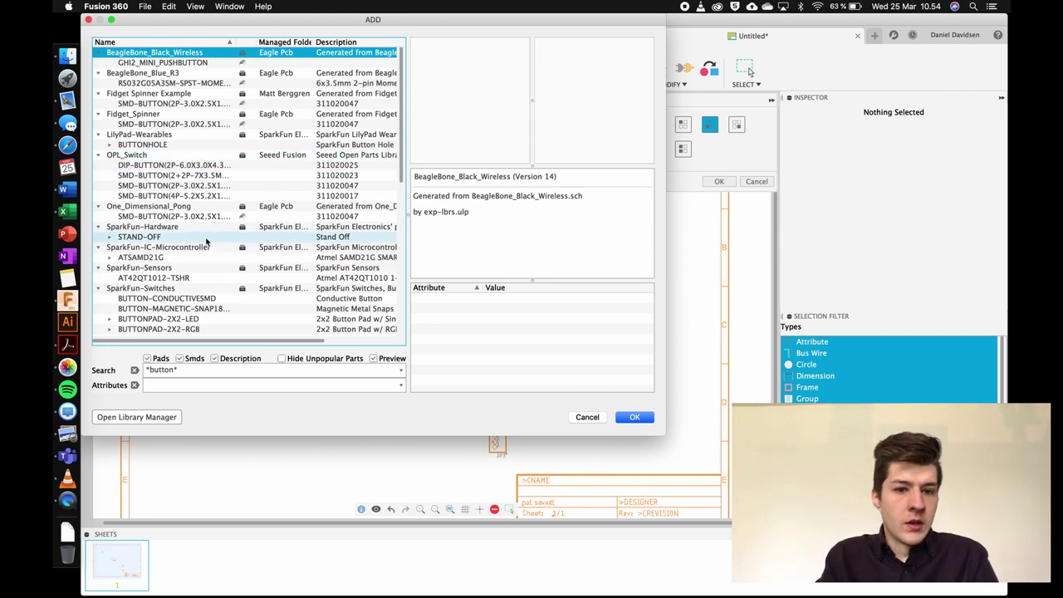
# Browse the button search results and preview the BeagleBone, Fidget Spinner, OPL_Switch and One_Dimensional_Pong push-button parts
pyautogui.scroll(-1, 206, 241)
pyautogui.scroll(-10, 206, 241)
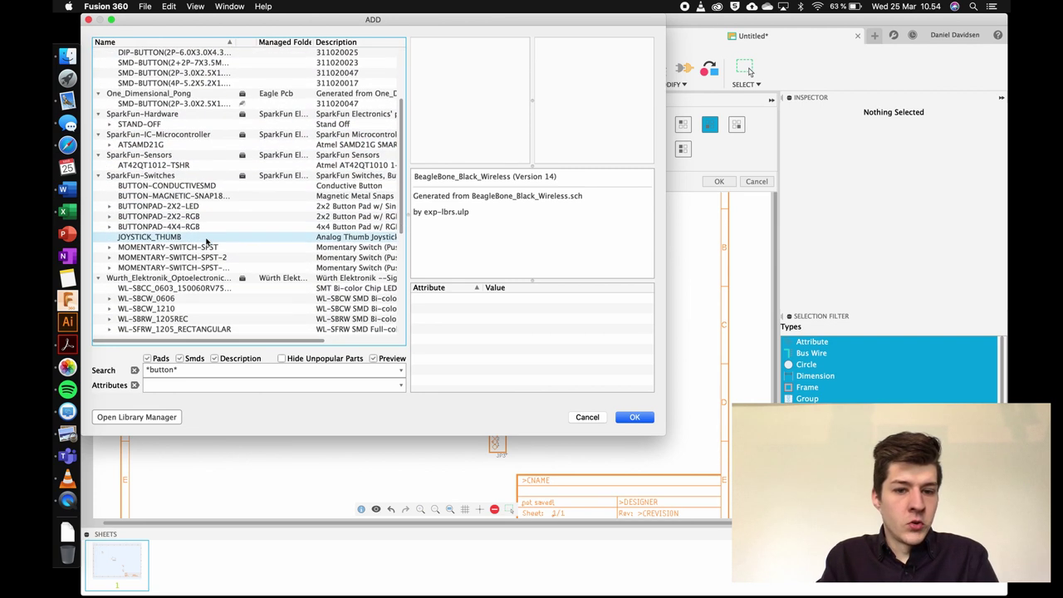
pyautogui.scroll(-10, 206, 241)
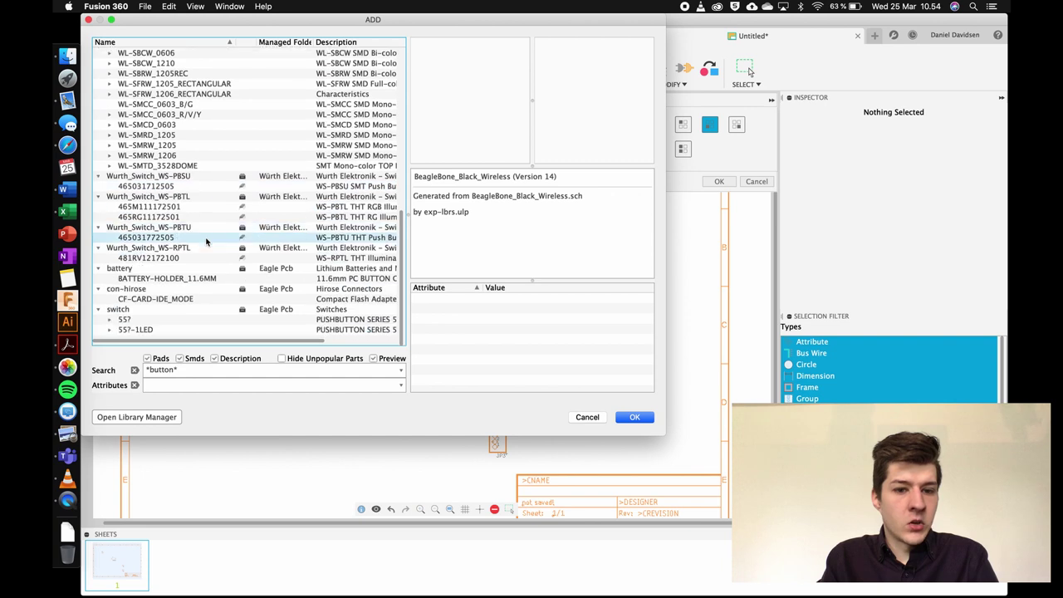
pyautogui.scroll(20, 206, 241)
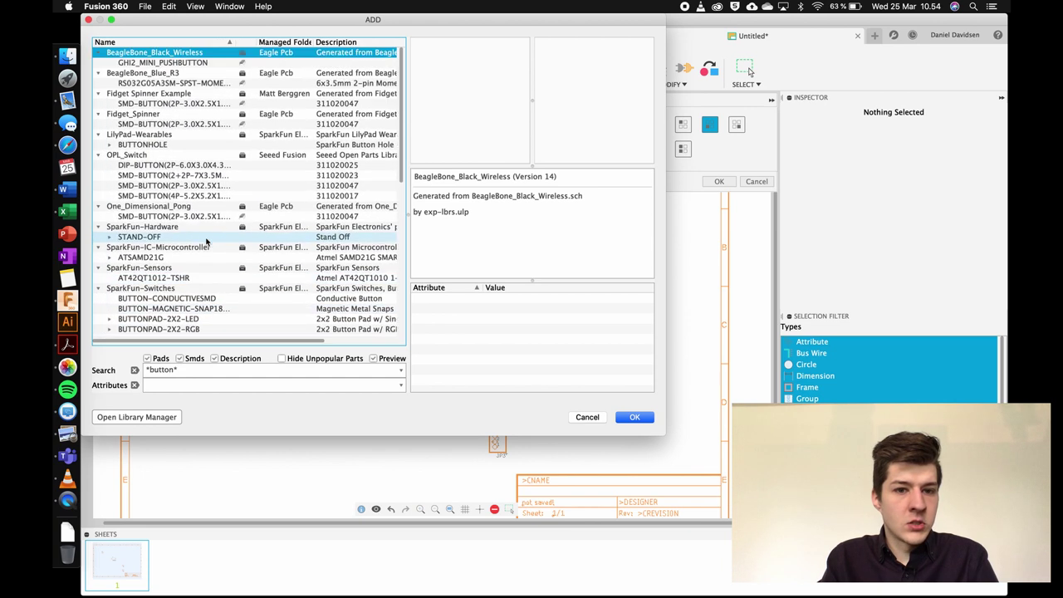
pyautogui.click(194, 64)
pyautogui.press('Down')
pyautogui.press('Up')
pyautogui.press('Down')
pyautogui.press('Down')
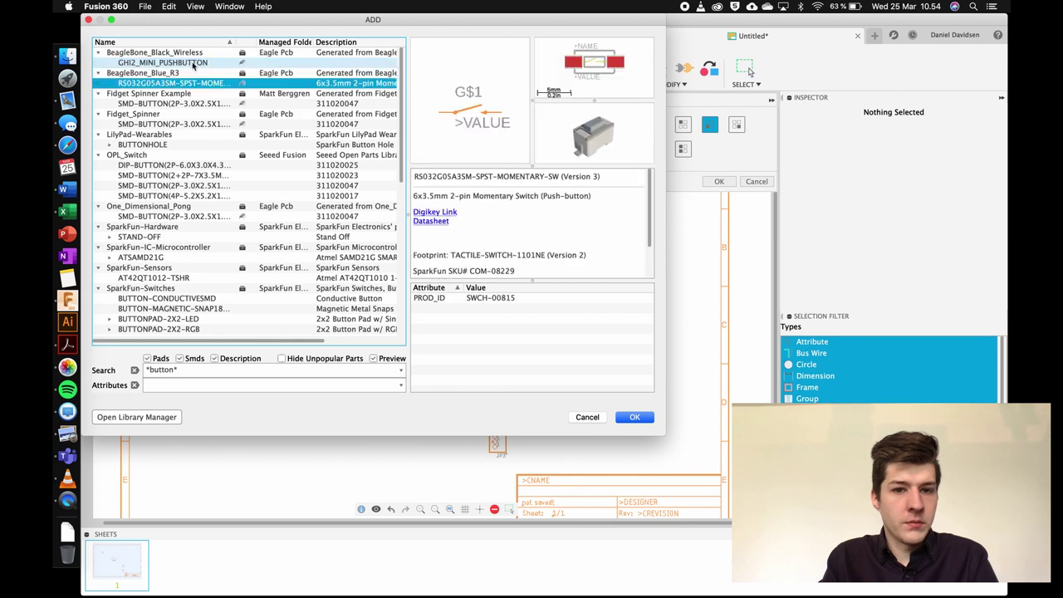
pyautogui.press('Down')
pyautogui.press('Down')
pyautogui.press('Down')
pyautogui.press('Down')
pyautogui.press('Down')
pyautogui.press('Down')
pyautogui.press('Down')
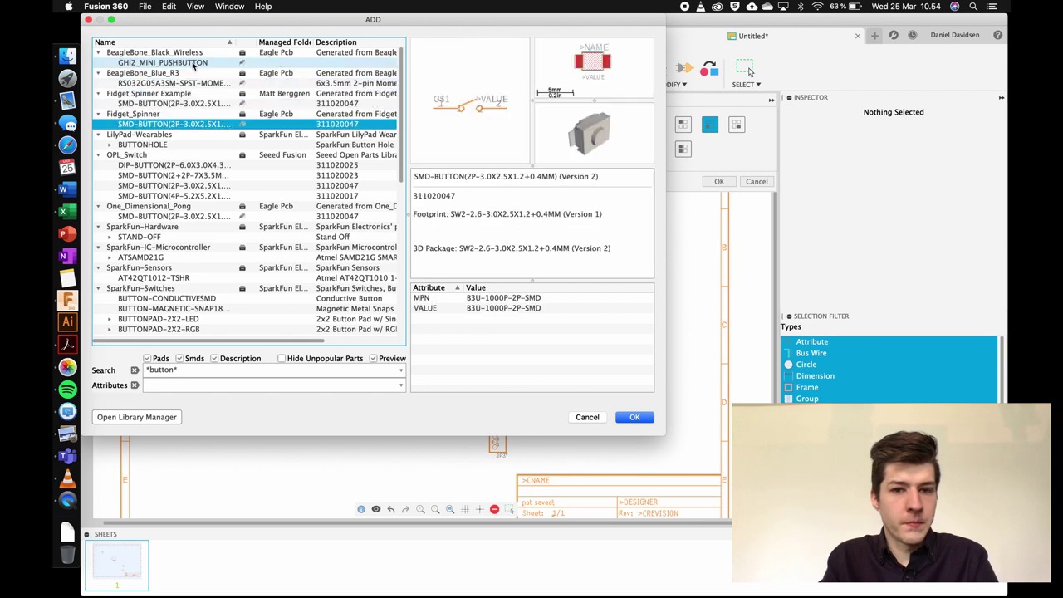
pyautogui.press('Down')
pyautogui.press('Down')
pyautogui.press('Down')
pyautogui.press('Down')
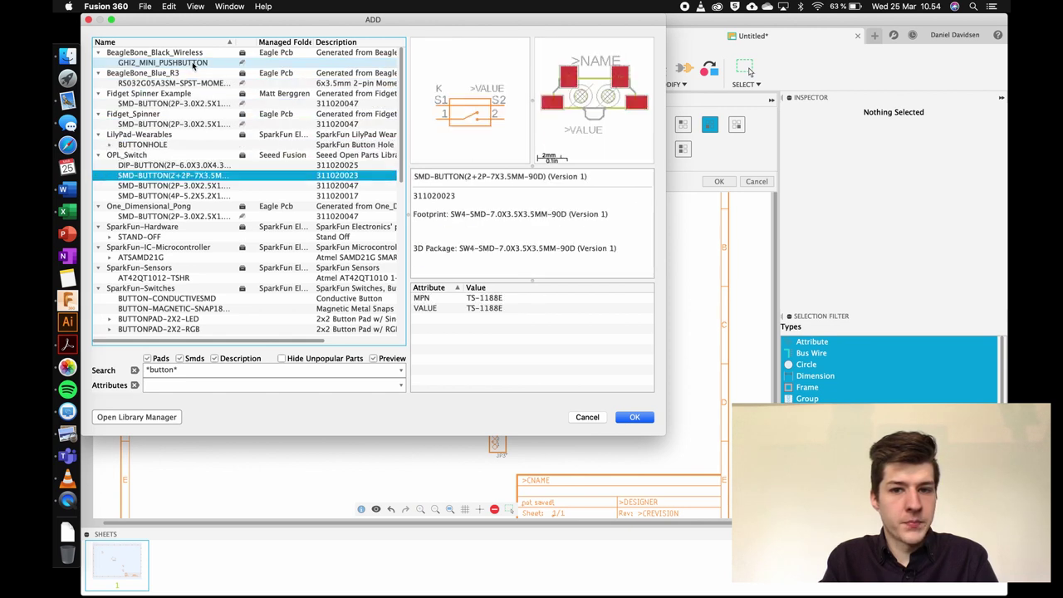
pyautogui.press('Down')
pyautogui.press('Down')
pyautogui.press('Down')
pyautogui.press('Down')
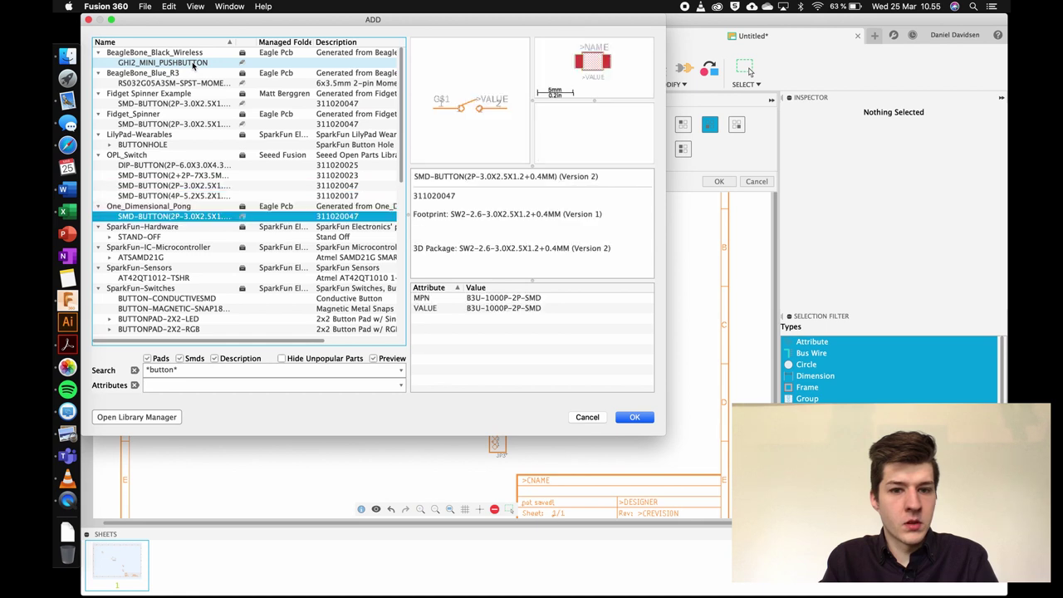
# Preview the SparkFun library results, from the hardware parts through the button and joystick parts to MOMENTARY-SWITCH-SPST
pyautogui.press('Down')
pyautogui.press('Down')
pyautogui.press('Down')
pyautogui.press('Down')
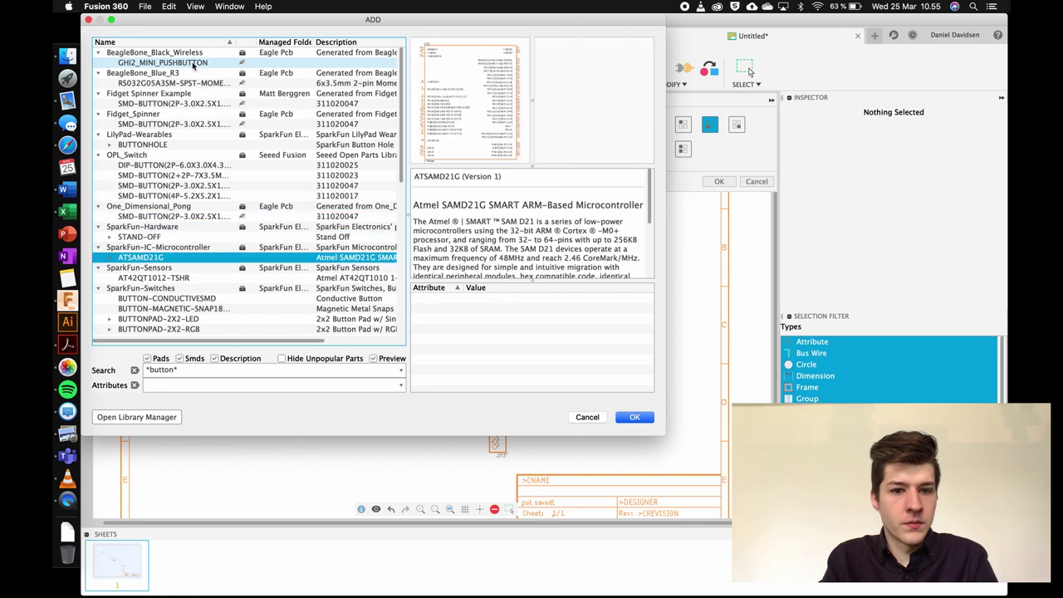
pyautogui.press('Down')
pyautogui.press('Down')
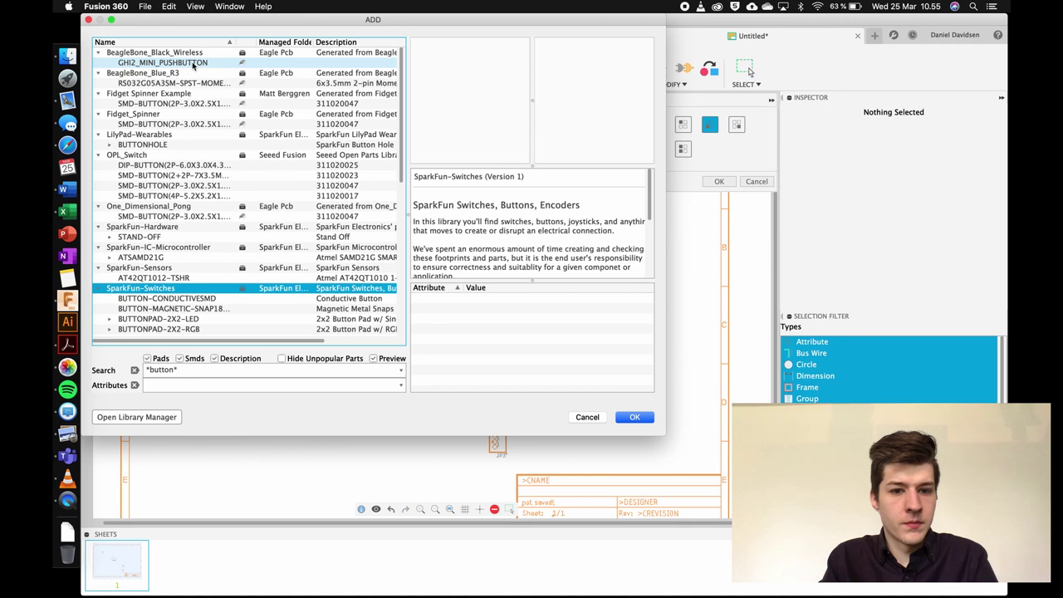
pyautogui.press('Up')
pyautogui.press('Down')
pyautogui.press('Down')
pyautogui.press('Down')
pyautogui.press('Down')
pyautogui.press('Down')
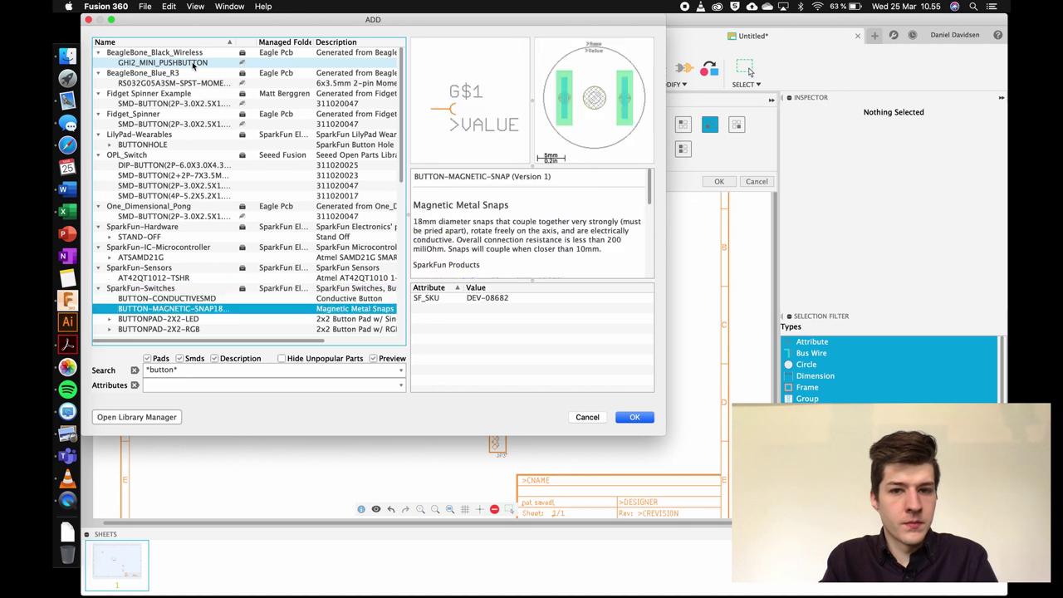
pyautogui.press('Down')
pyautogui.press('Down')
pyautogui.press('Down')
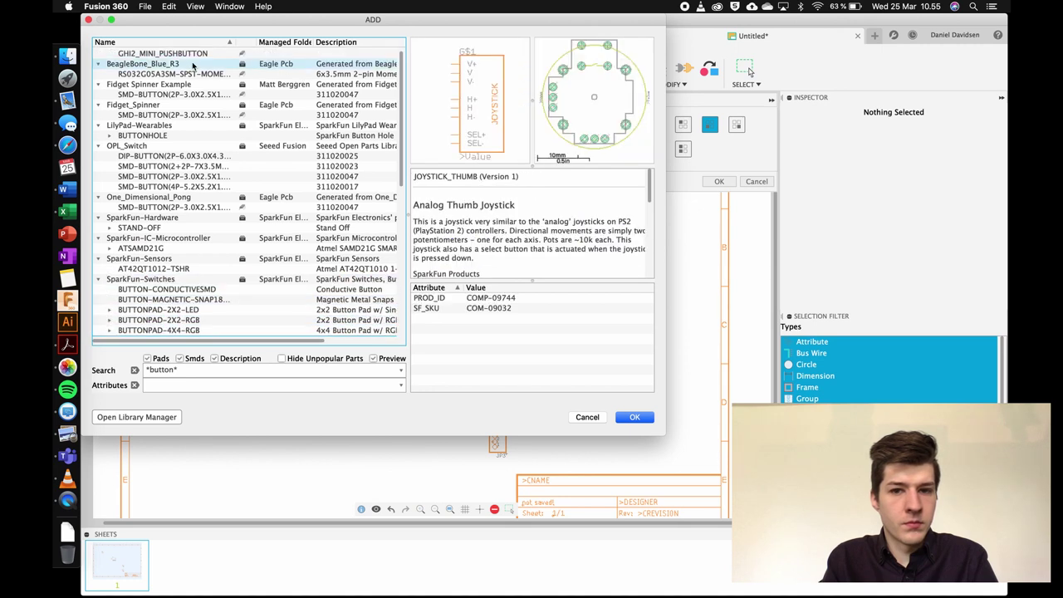
pyautogui.press('Up')
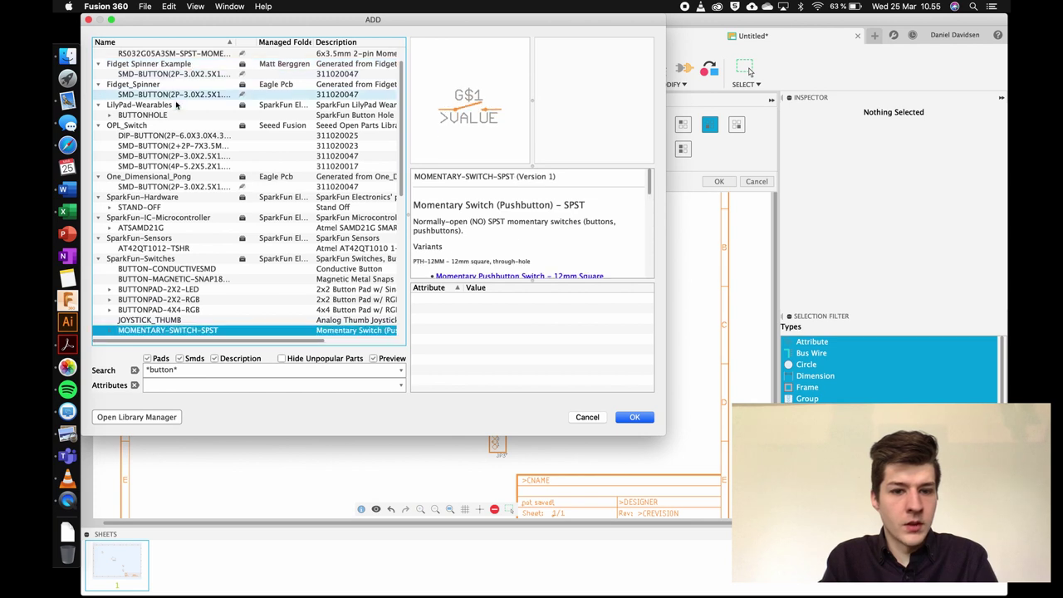
# Compare the MOMENTARY-SWITCH-SPST variants in SparkFun-Switches and choose the through-hole MOMENTARY-SWITCH-SPST-PTH-6.0MM for placement
pyautogui.scroll(-5, 164, 275)
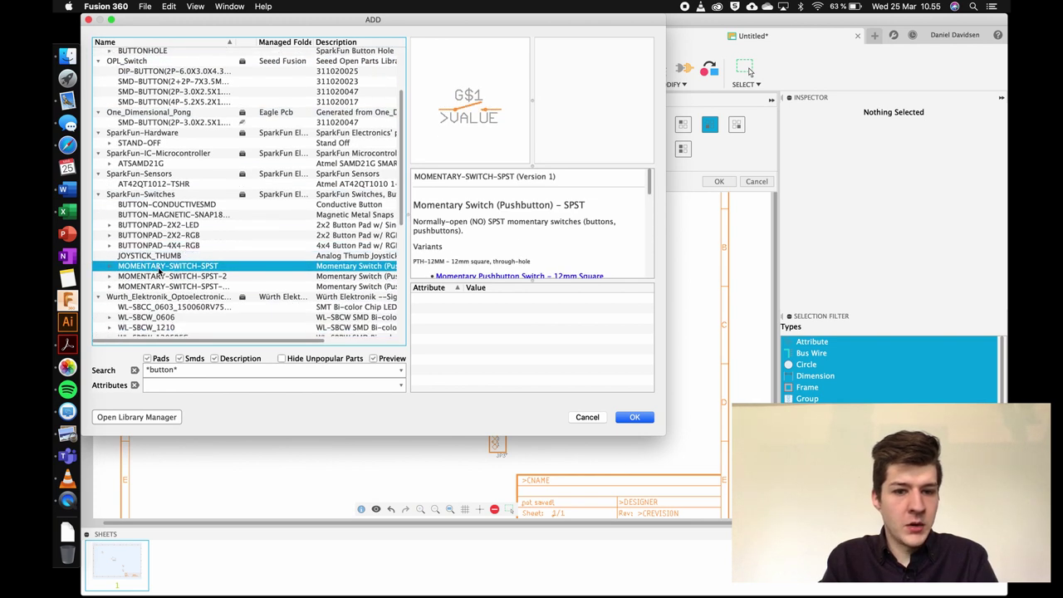
pyautogui.press('Right')
pyautogui.press('Down')
pyautogui.press('Down')
pyautogui.press('Up')
pyautogui.press('Down')
pyautogui.press('Up')
pyautogui.press('Down')
pyautogui.press('Up')
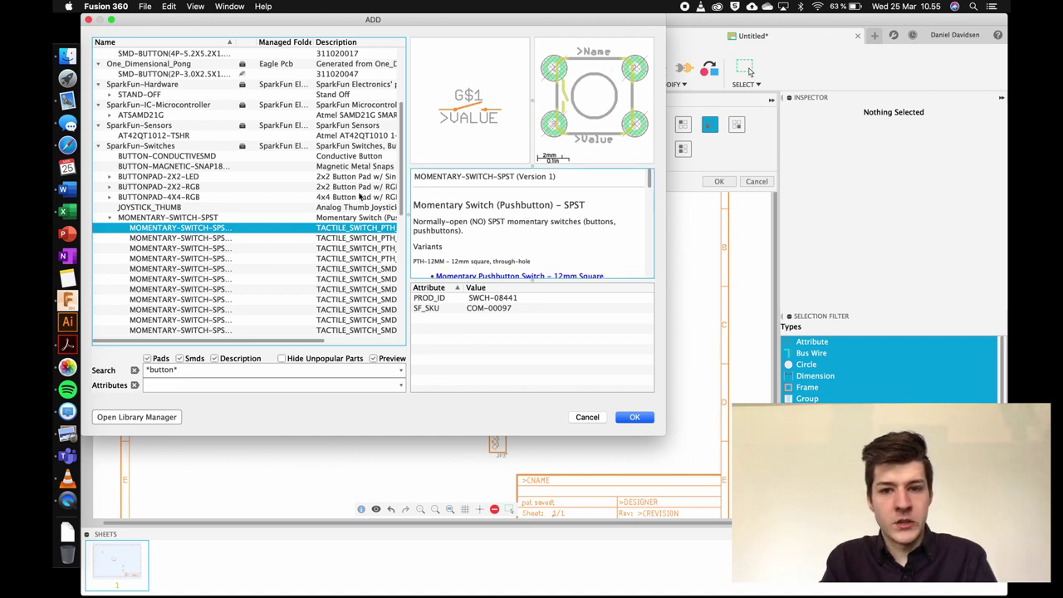
pyautogui.doubleClick(251, 225)
# Place five of the momentary switches at 0 degrees rotation in a vertical column right of the microcontroller, 0.3 inch apart
pyautogui.scroll(6, 511, 285)
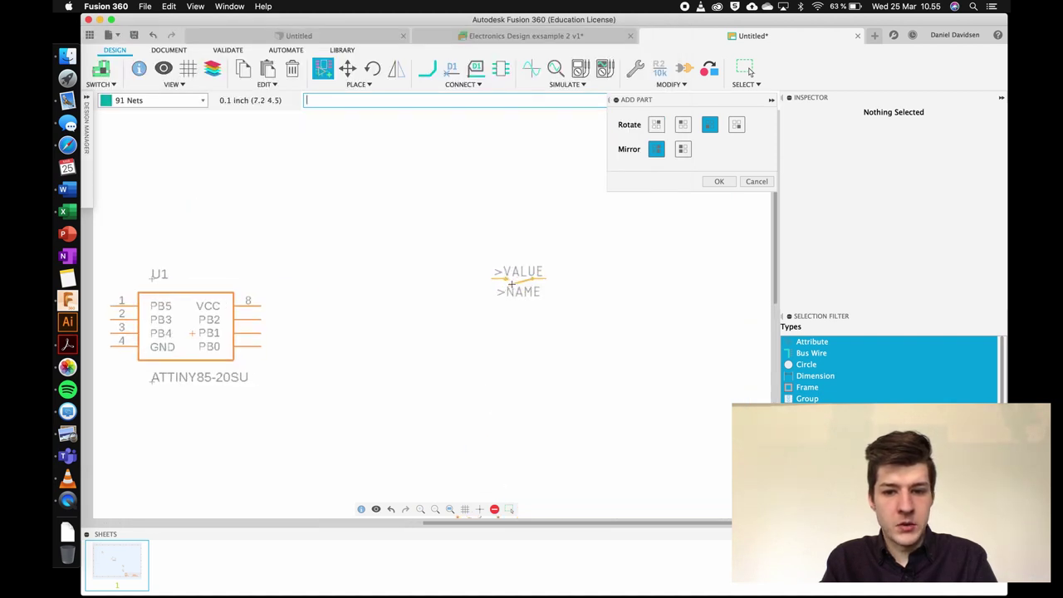
pyautogui.scroll(-3, 482, 305)
pyautogui.rightClick(491, 297)
pyautogui.rightClick(502, 274)
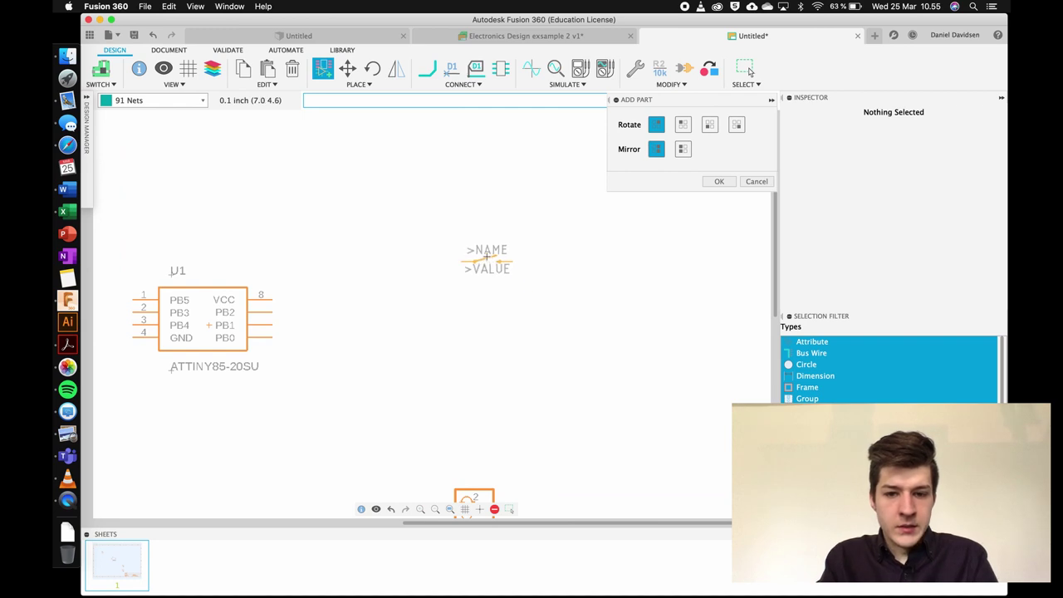
pyautogui.click(538, 208)
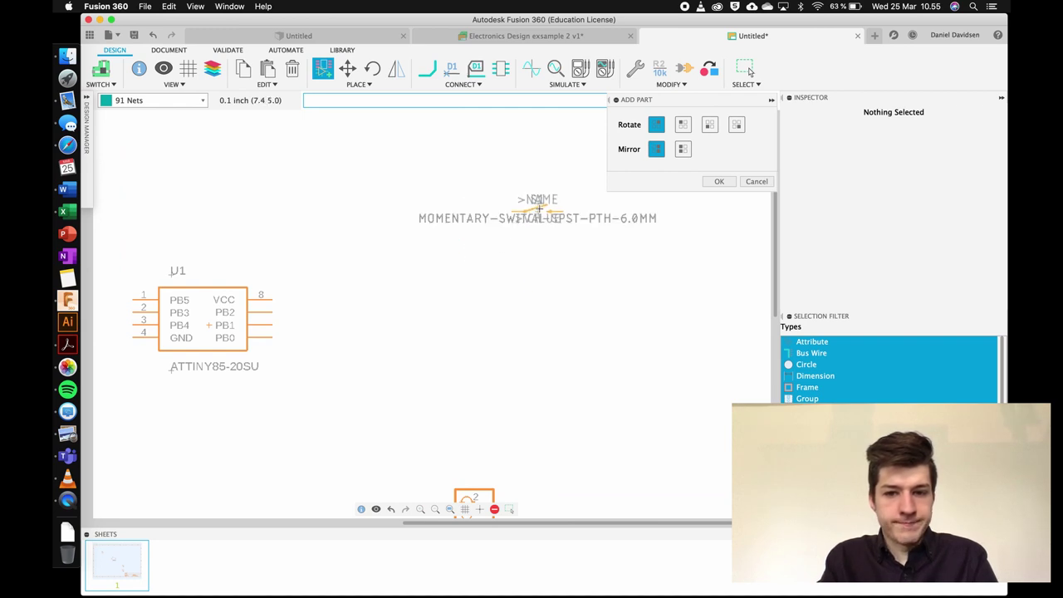
pyautogui.click(538, 252)
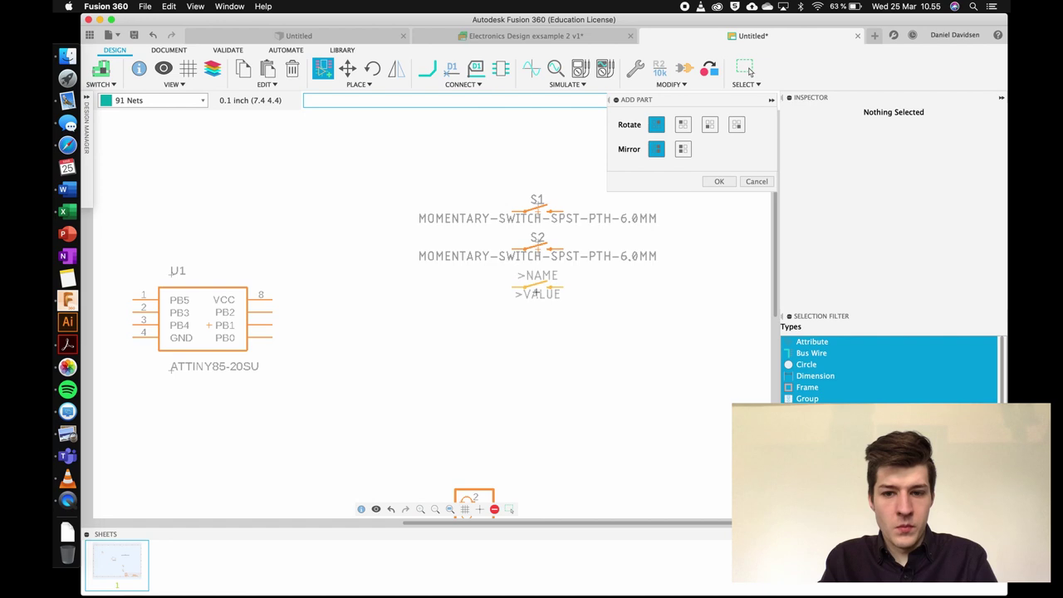
pyautogui.click(538, 289)
pyautogui.click(538, 326)
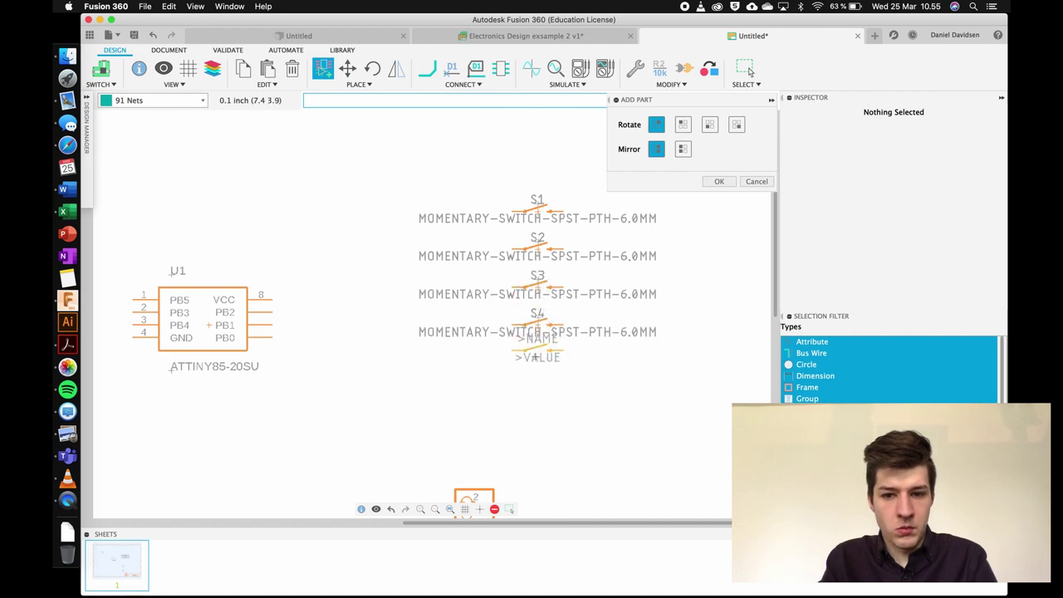
pyautogui.click(538, 365)
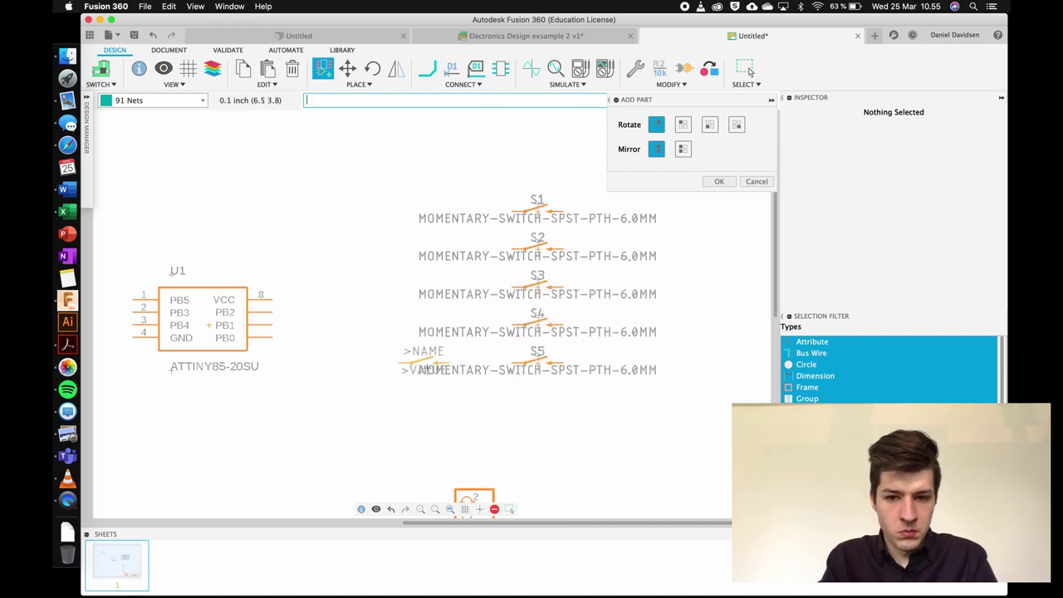
pyautogui.press('Escape')
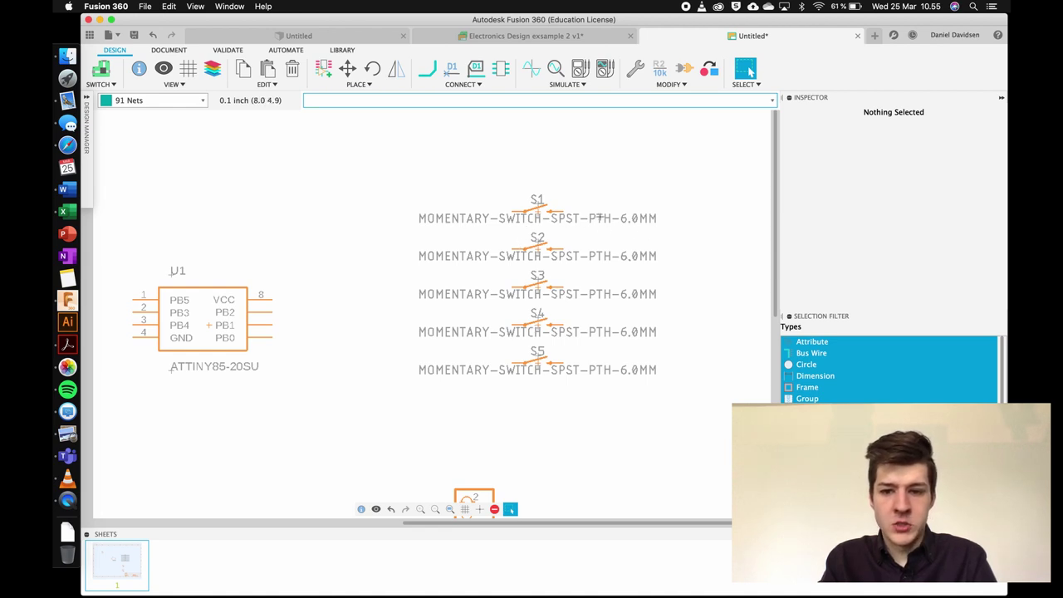
# Select the topmost switch S1 and examine its part properties and quick actions
pyautogui.scroll(3, 537, 214)
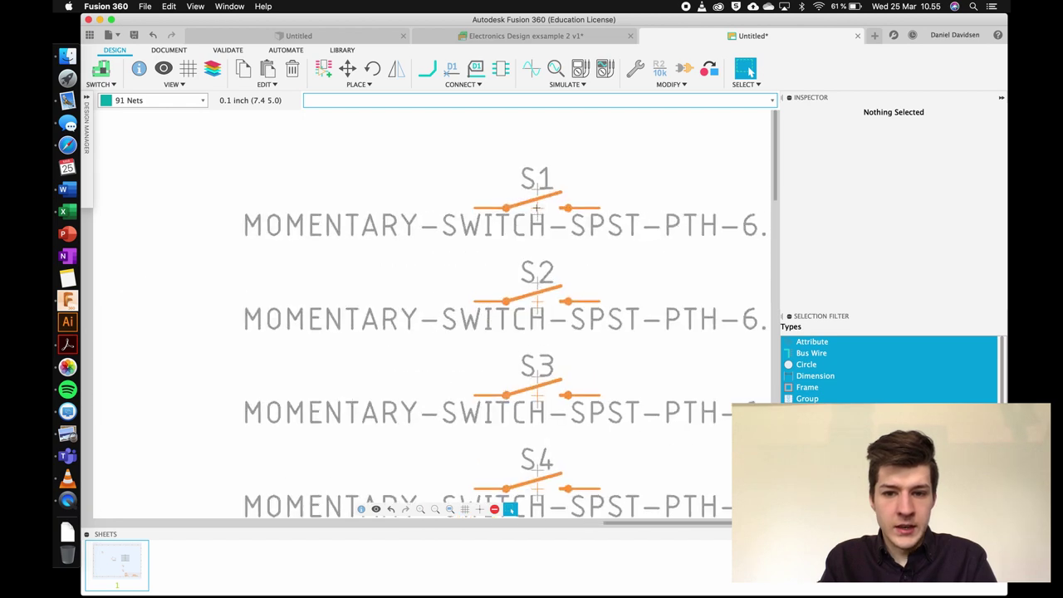
pyautogui.click(537, 207)
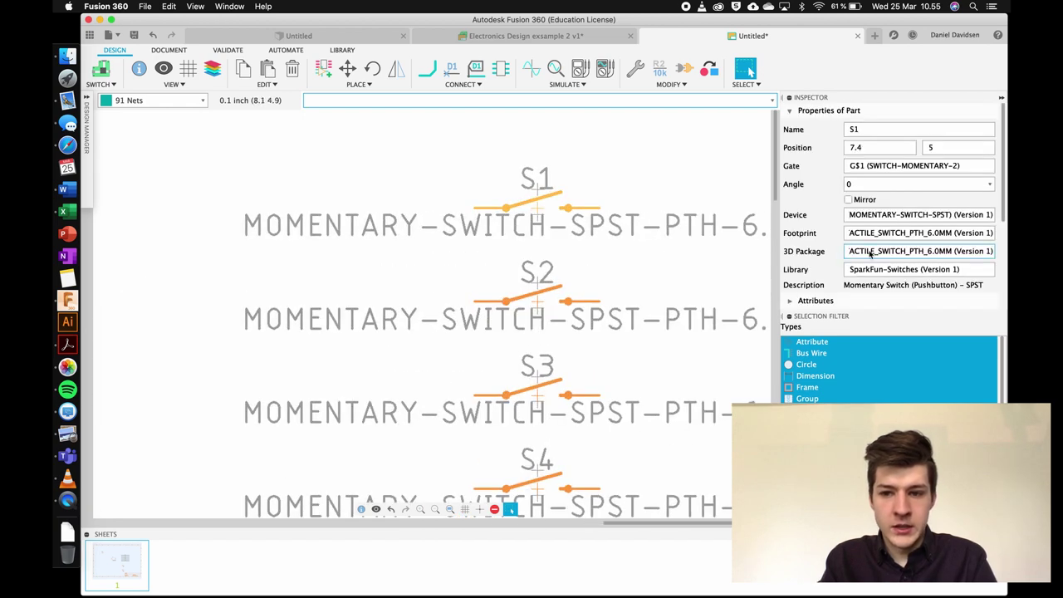
pyautogui.scroll(-2, 922, 245)
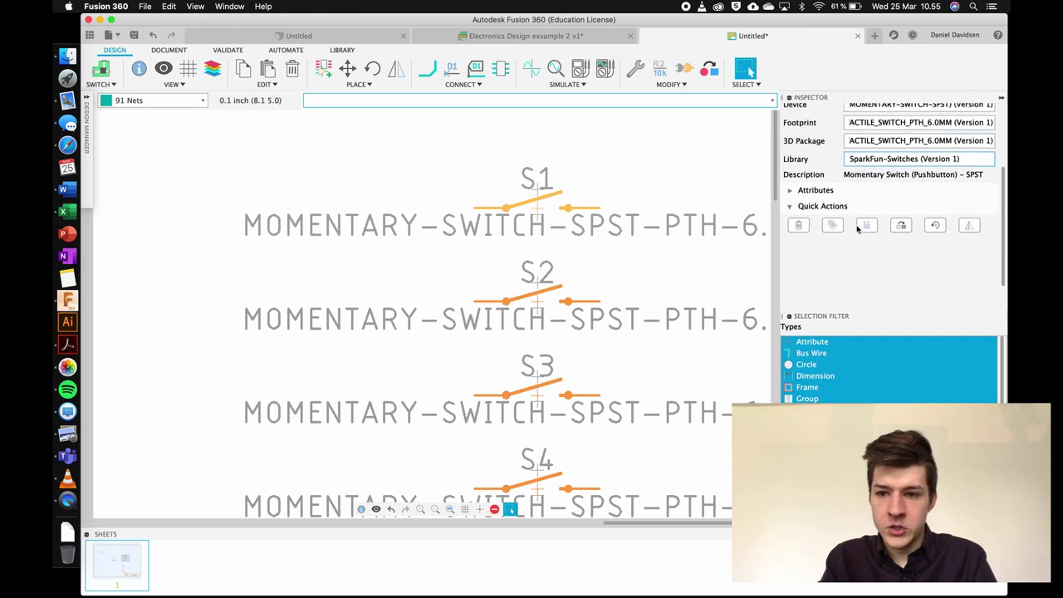
pyautogui.scroll(-1, 827, 241)
pyautogui.click(632, 199)
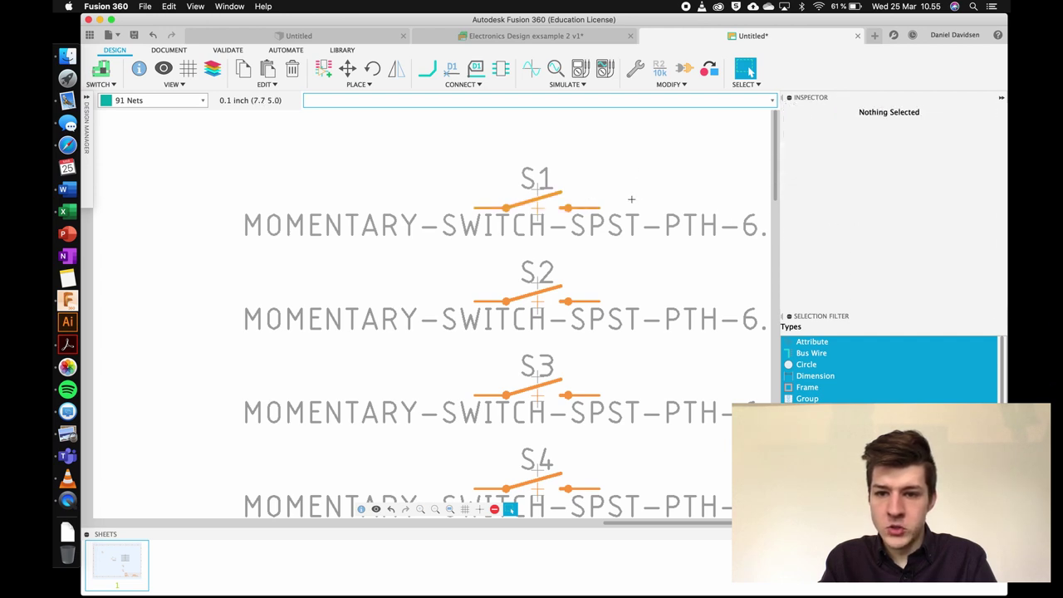
pyautogui.scroll(3, 547, 215)
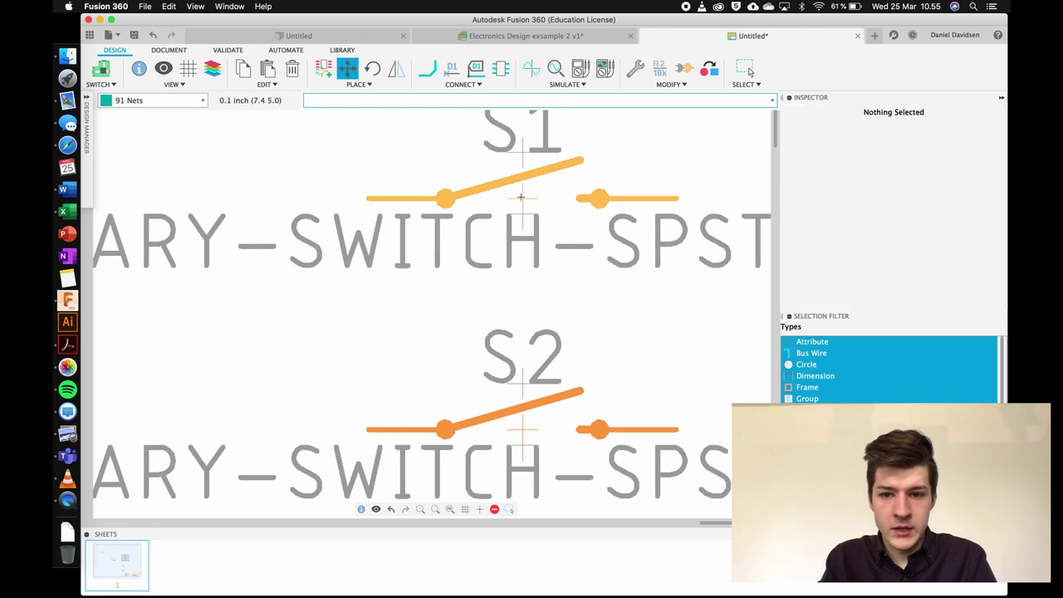
pyautogui.click(524, 199)
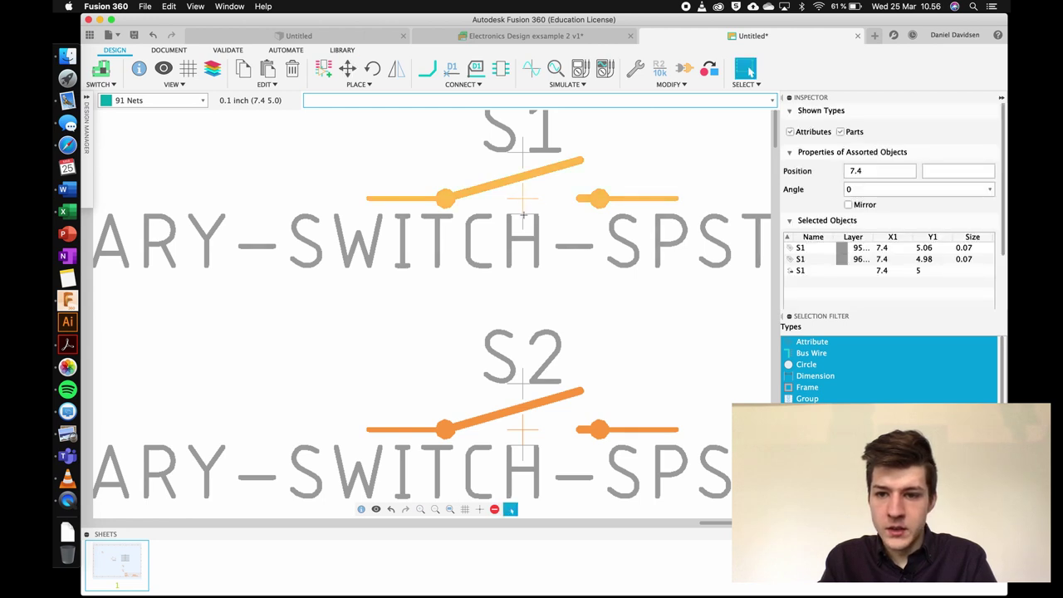
pyautogui.click(524, 212)
pyautogui.click(525, 199)
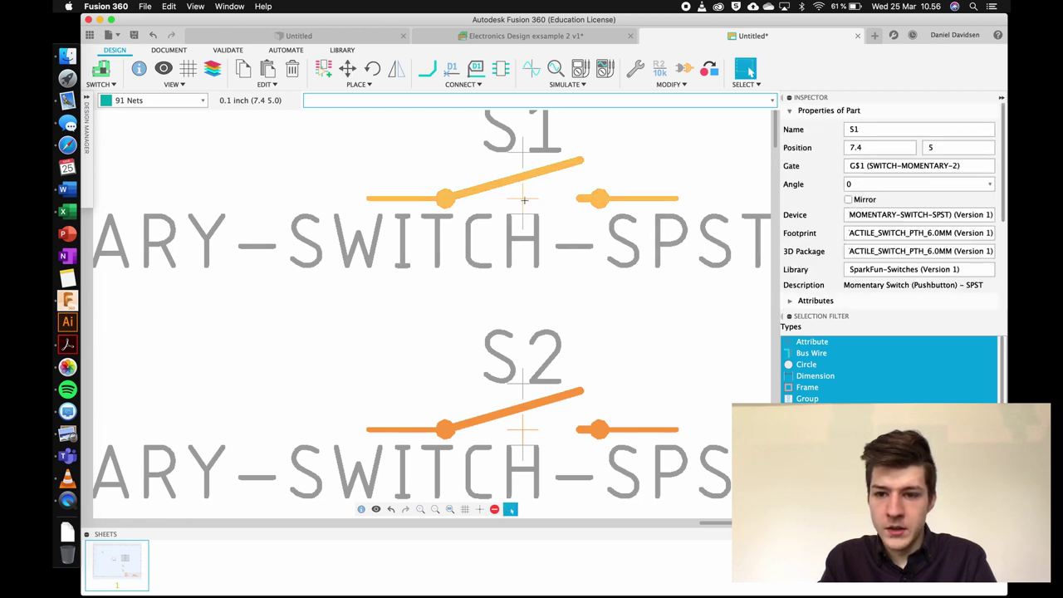
pyautogui.press('m')
pyautogui.click(525, 153)
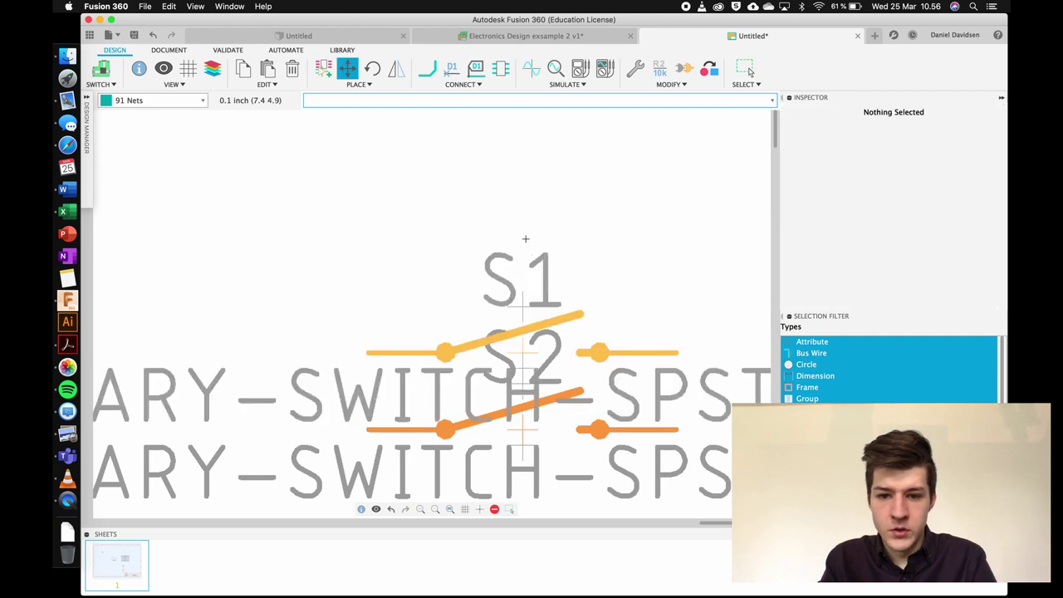
pyautogui.press('Escape')
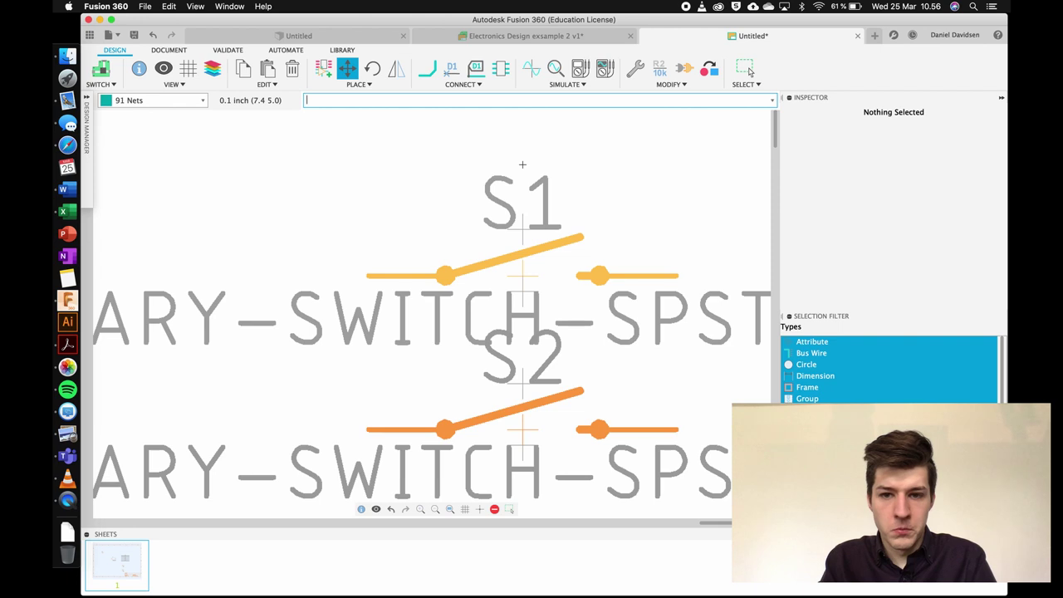
pyautogui.press('Escape')
# Select the value text of switch S1 and set its display to off
pyautogui.scroll(5, 524, 316)
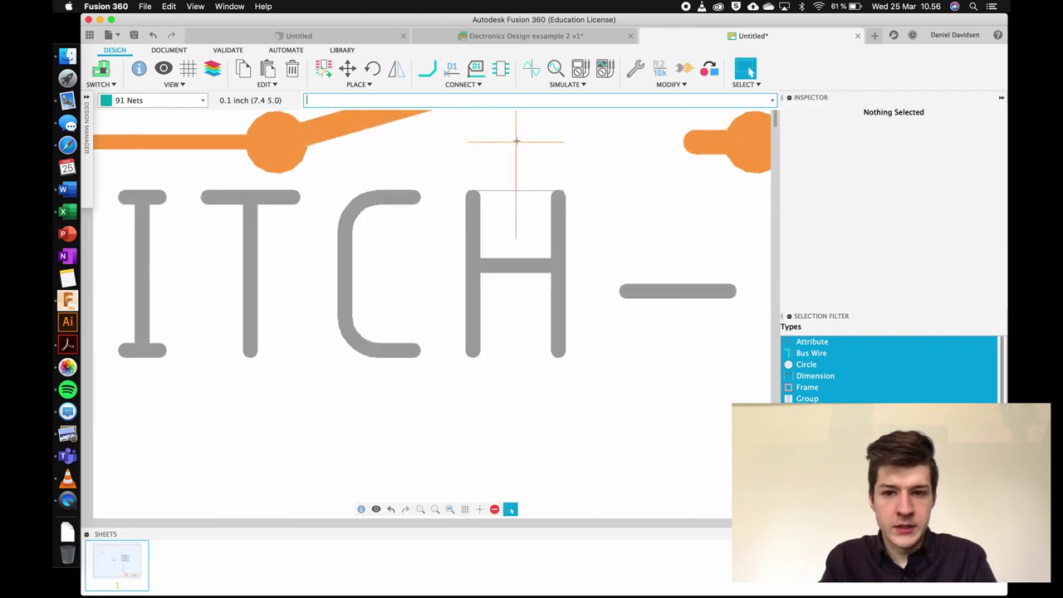
pyautogui.click(516, 191)
pyautogui.scroll(-2, 889, 249)
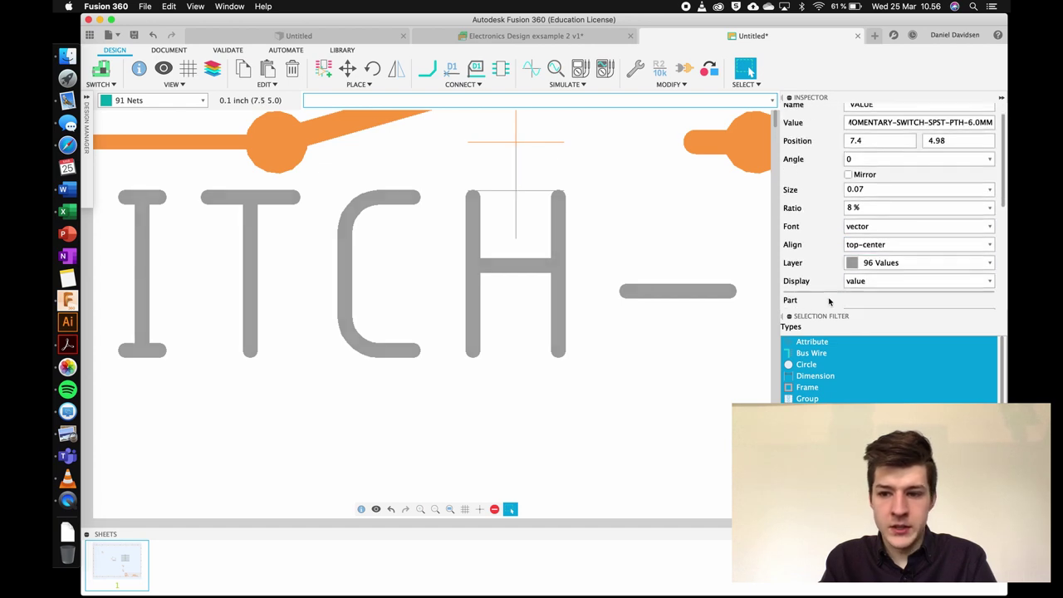
pyautogui.click(872, 279)
pyautogui.click(864, 268)
# Select the value text of switch S2 and set its display to off
pyautogui.scroll(-5, 594, 257)
pyautogui.scroll(-3, 586, 282)
pyautogui.click(574, 221)
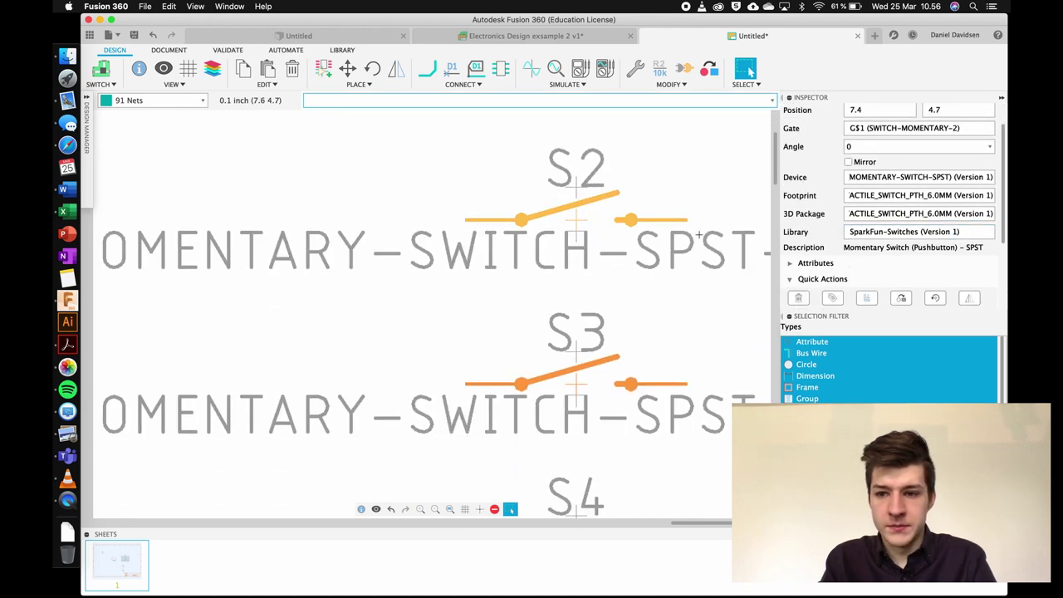
pyautogui.click(579, 236)
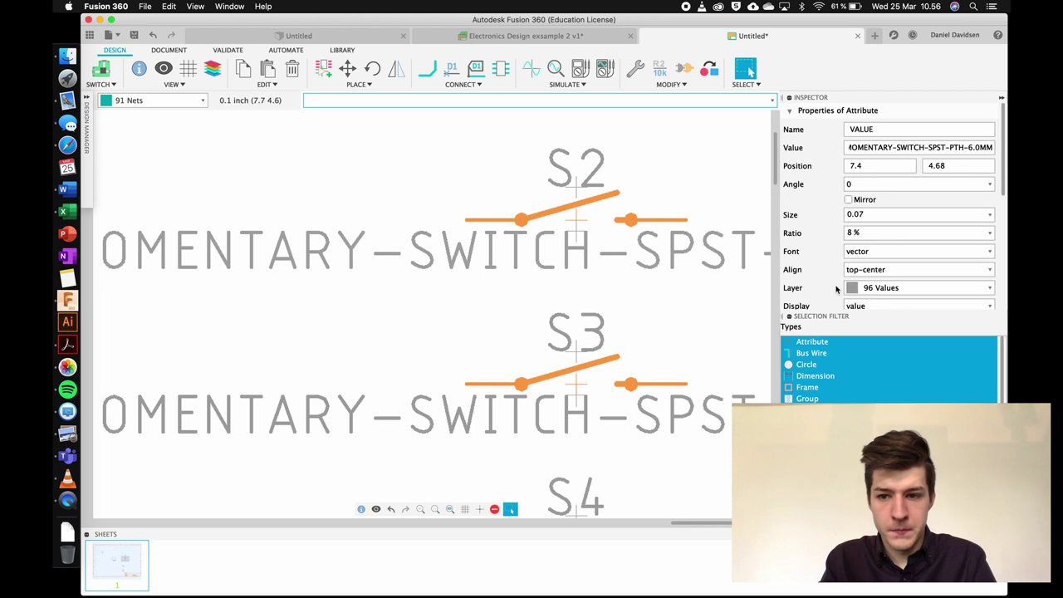
pyautogui.click(864, 306)
pyautogui.click(859, 295)
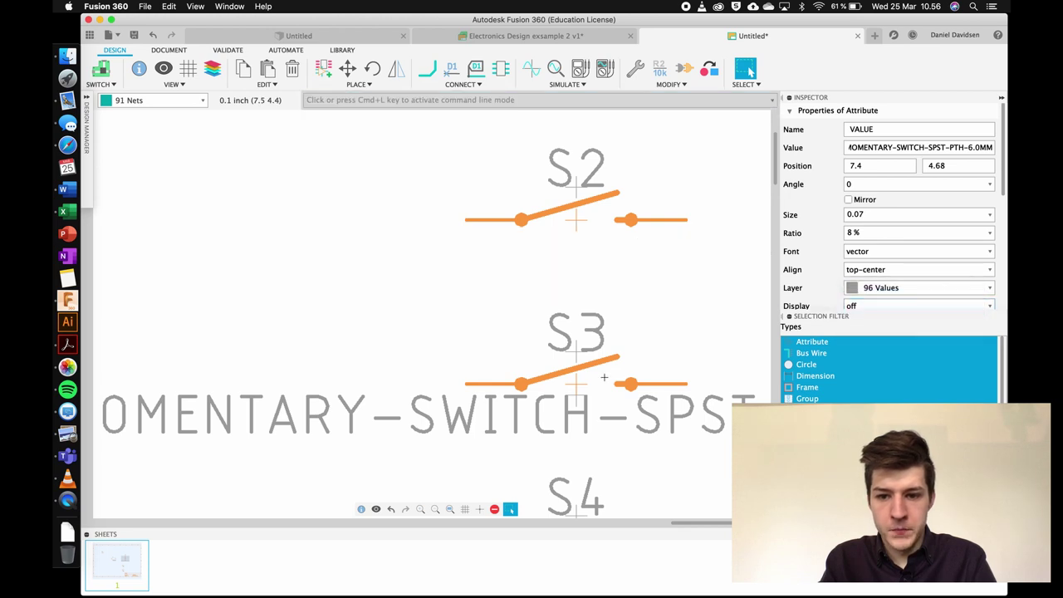
# Select the value text of switch S3 and set its display to off
pyautogui.click(579, 394)
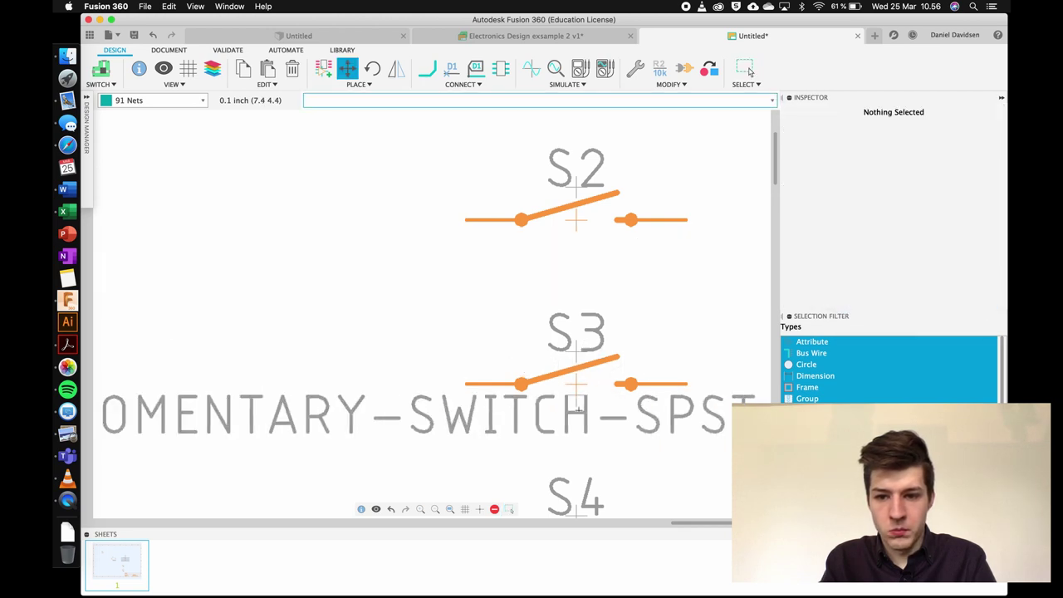
pyautogui.click(579, 394)
pyautogui.click(918, 305)
pyautogui.click(869, 304)
pyautogui.scroll(-3, 572, 376)
# Select the value text of switch S4 and set its display to off
pyautogui.click(571, 376)
pyautogui.click(918, 305)
pyautogui.click(864, 297)
pyautogui.scroll(-3, 573, 349)
# Select the value text of switch S5 and set its display to off
pyautogui.click(575, 342)
pyautogui.click(918, 306)
pyautogui.click(864, 296)
pyautogui.scroll(-5, 572, 288)
# Move the ATtiny85 microcontroller U1 straight up by about 0.5 inch
pyautogui.scroll(-4, 636, 290)
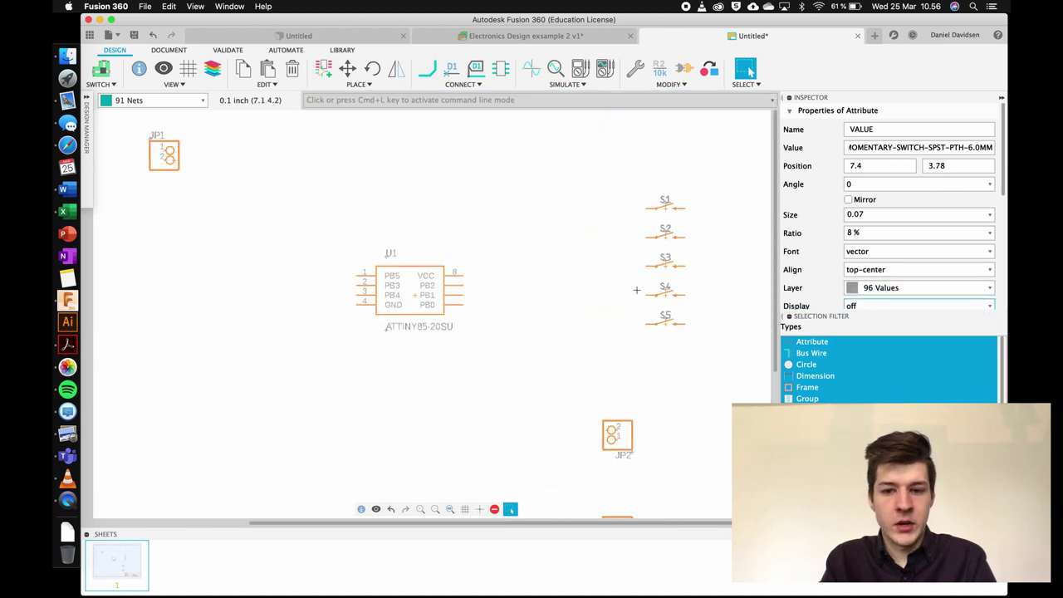
pyautogui.scroll(2, 714, 239)
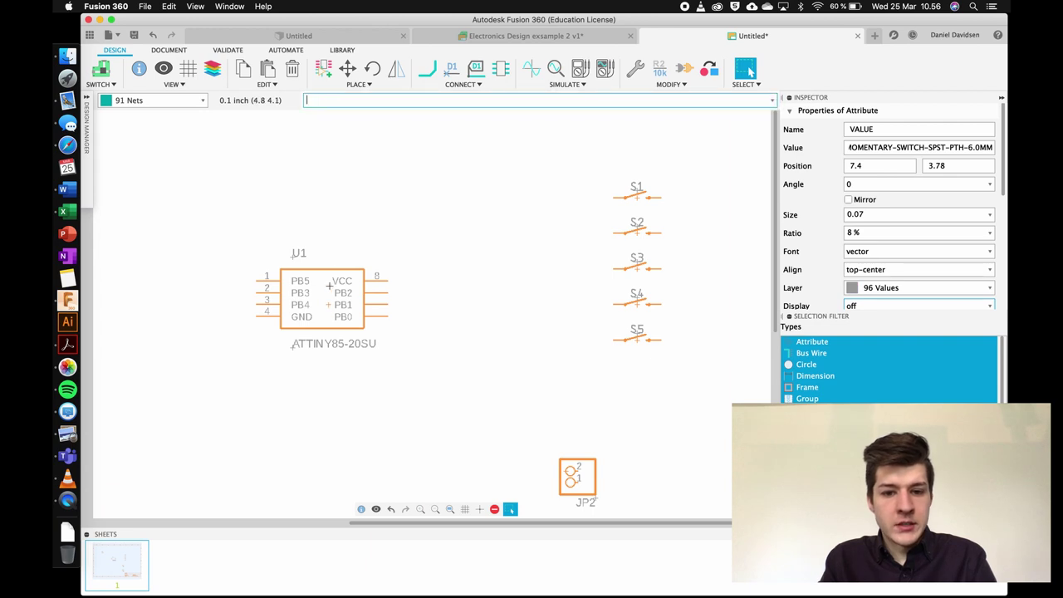
pyautogui.moveTo(326, 303); pyautogui.dragTo(328, 246)
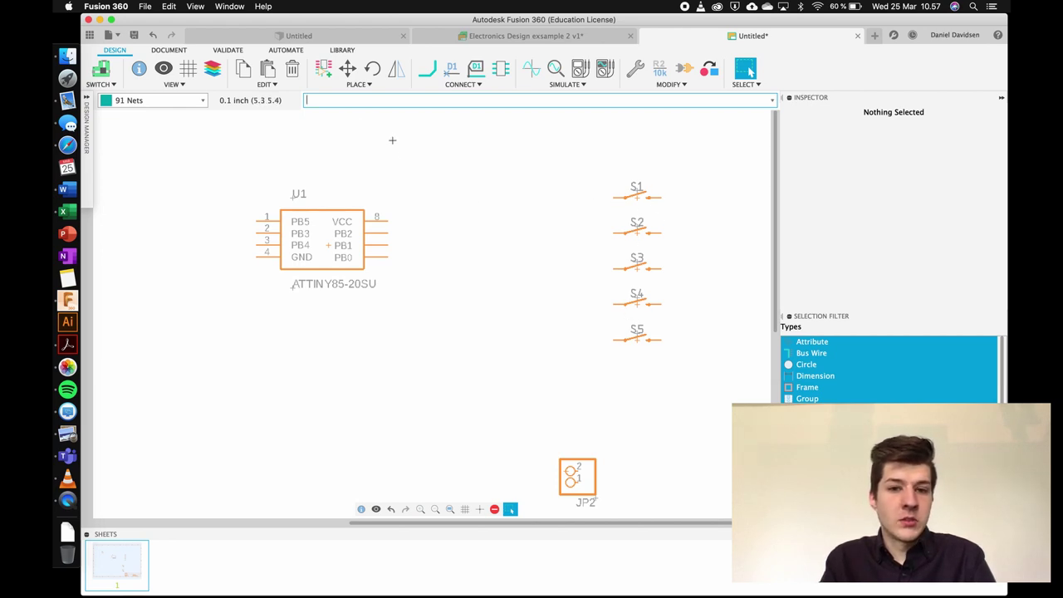
# Start adding a part, clear the button search term and expand the Eagle Pcb resistor library
pyautogui.click(324, 68)
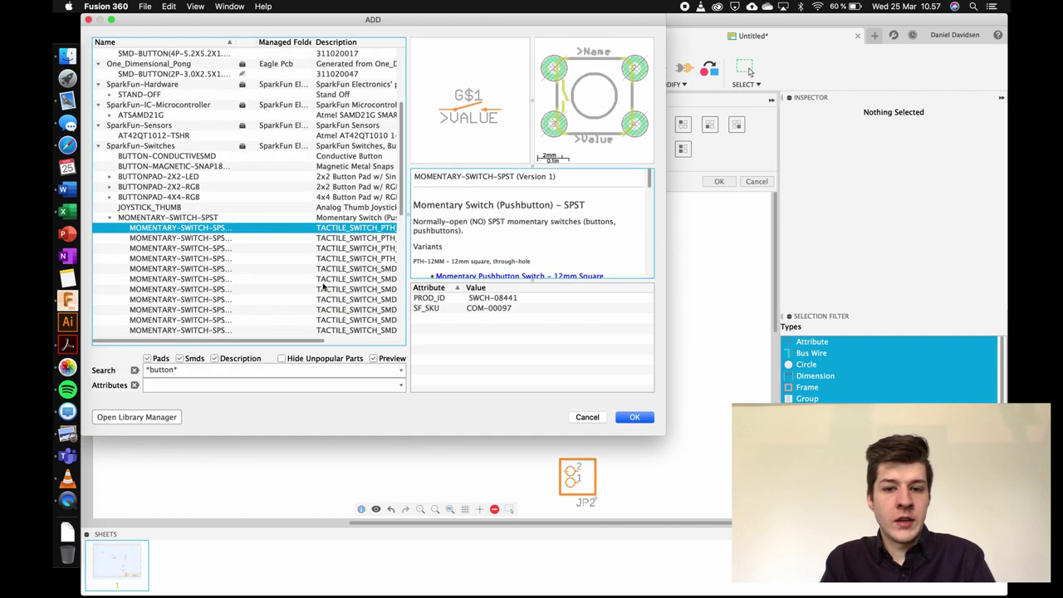
pyautogui.click(203, 369)
pyautogui.press('BackSpace')
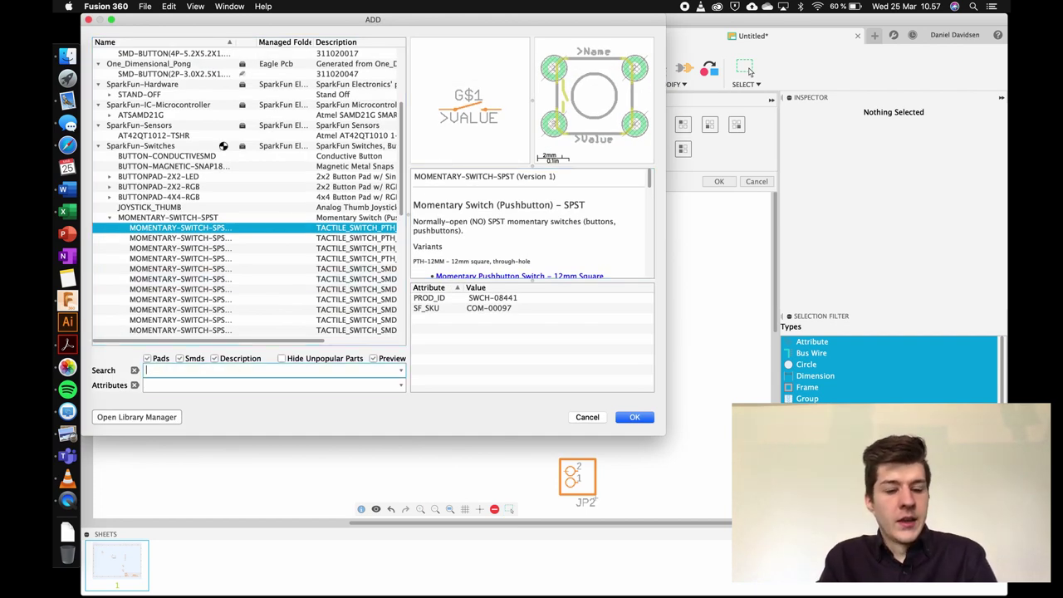
pyautogui.scroll(-10, 174, 257)
pyautogui.hscroll(3, 173, 260)
pyautogui.hscroll(-3, 173, 260)
pyautogui.scroll(-20, 173, 260)
pyautogui.write('re')
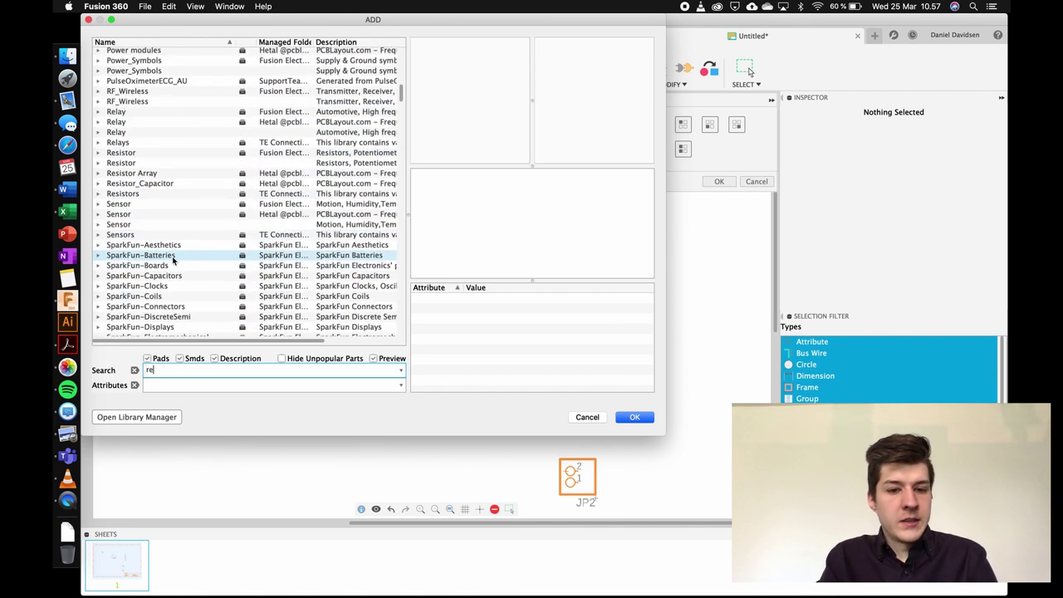
pyautogui.press('BackSpace')
pyautogui.press('BackSpace')
pyautogui.click(166, 245)
pyautogui.write('re')
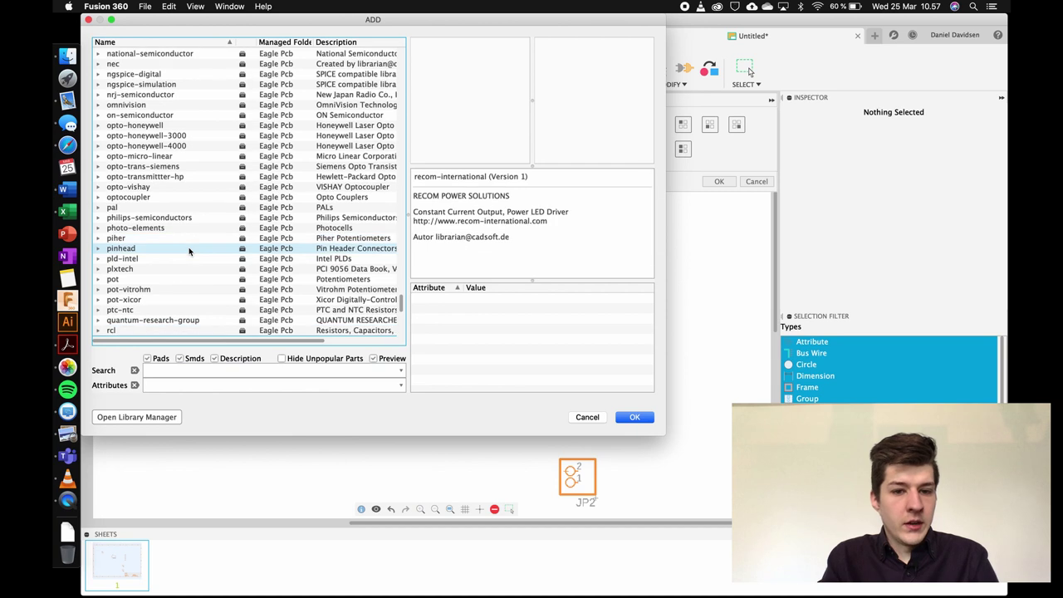
pyautogui.scroll(-5, 171, 269)
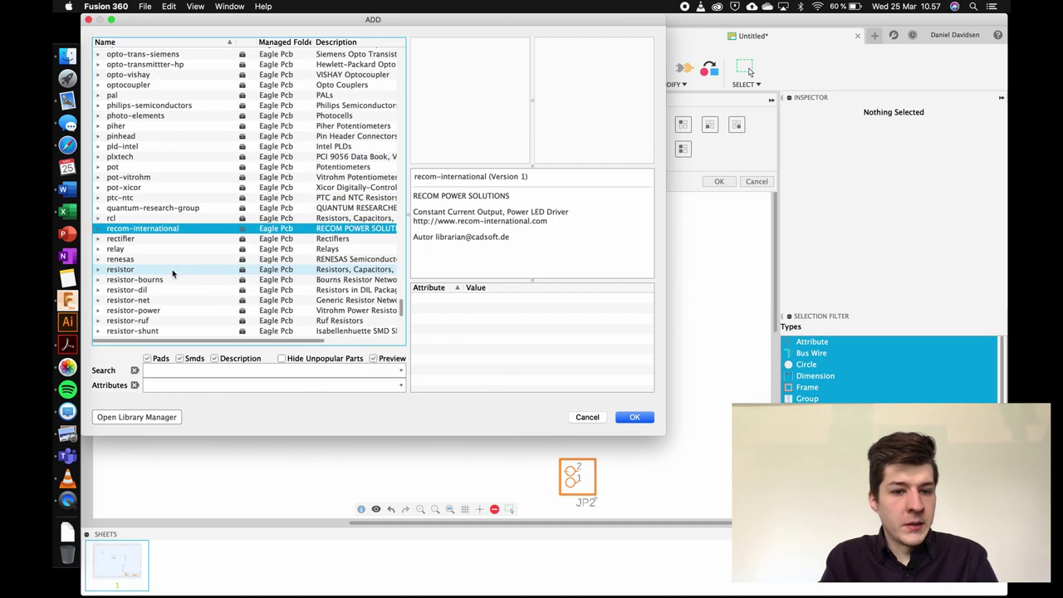
pyautogui.click(127, 270)
pyautogui.press('Right')
# Select the European-symbol resistor R-EU_ in the resistor library and expand its package variants
pyautogui.press('Down')
pyautogui.press('Down')
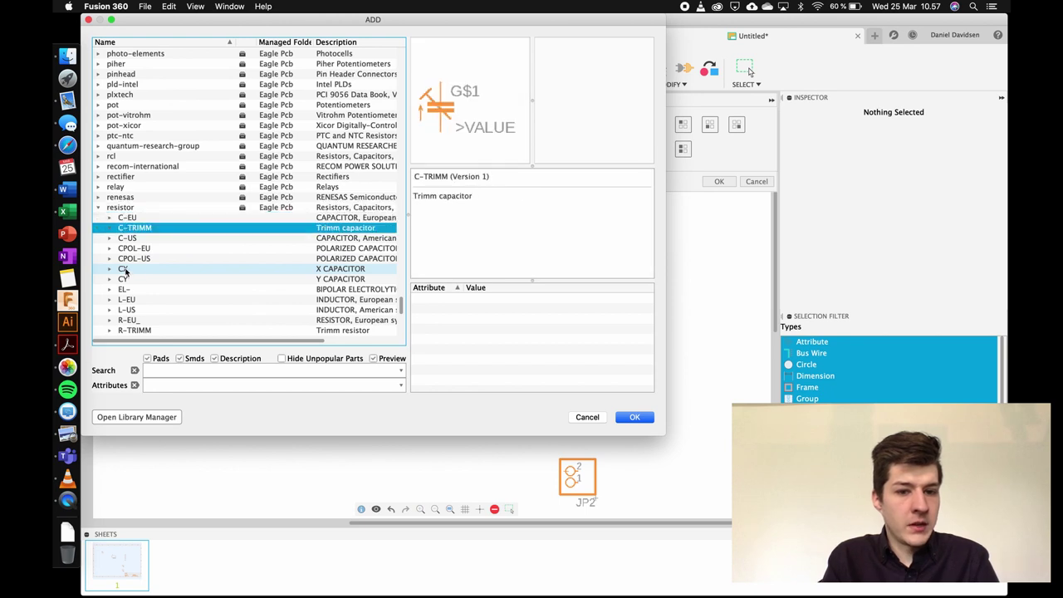
pyautogui.scroll(-1, 159, 284)
pyautogui.click(126, 292)
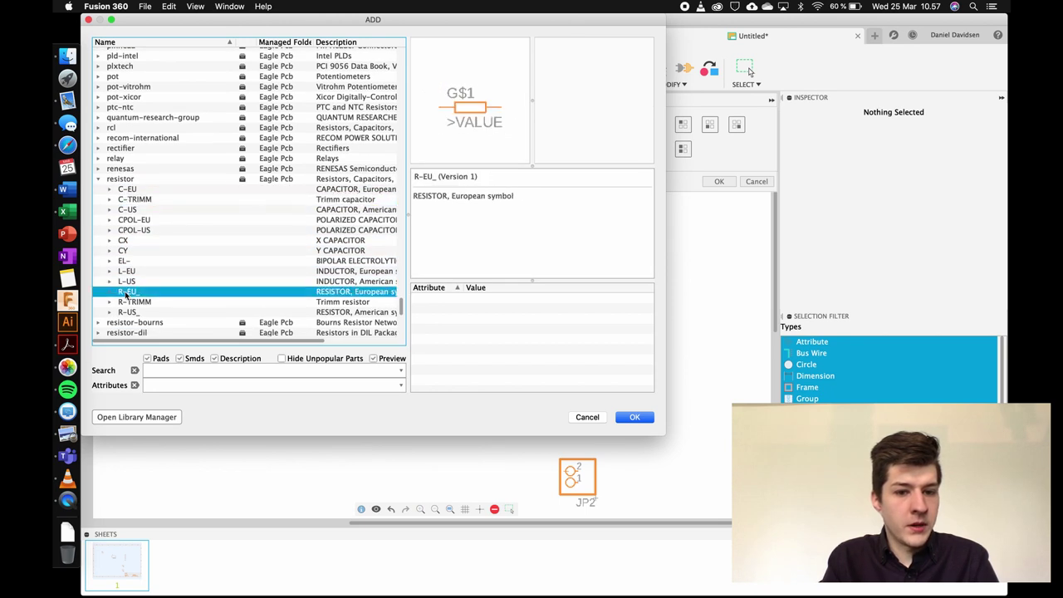
pyautogui.press('Right')
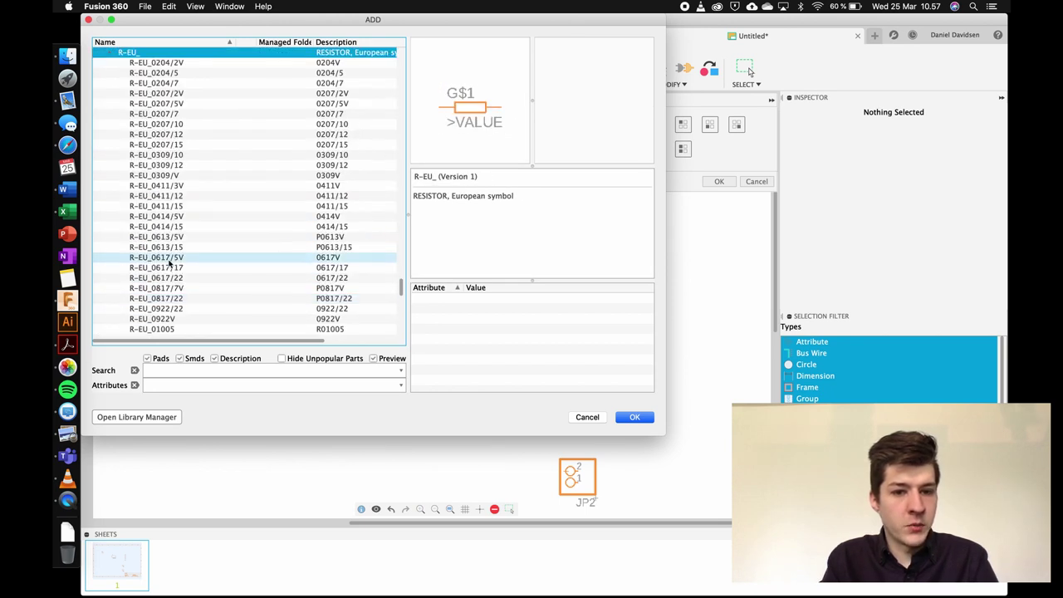
# Examine the footprint previews of the R-EU_ package variants one after another, from 0204/2V to past 0922V
pyautogui.scroll(-3, 168, 262)
pyautogui.scroll(4, 204, 244)
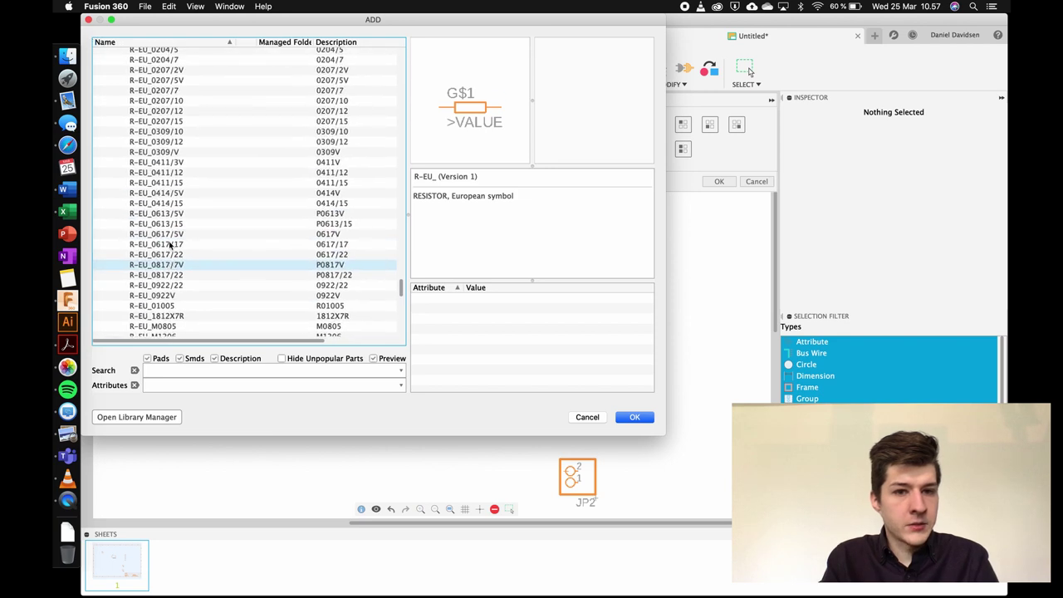
pyautogui.hscroll(3, 206, 177)
pyautogui.press('Down')
pyautogui.press('Down')
pyautogui.press('Down')
pyautogui.press('Down')
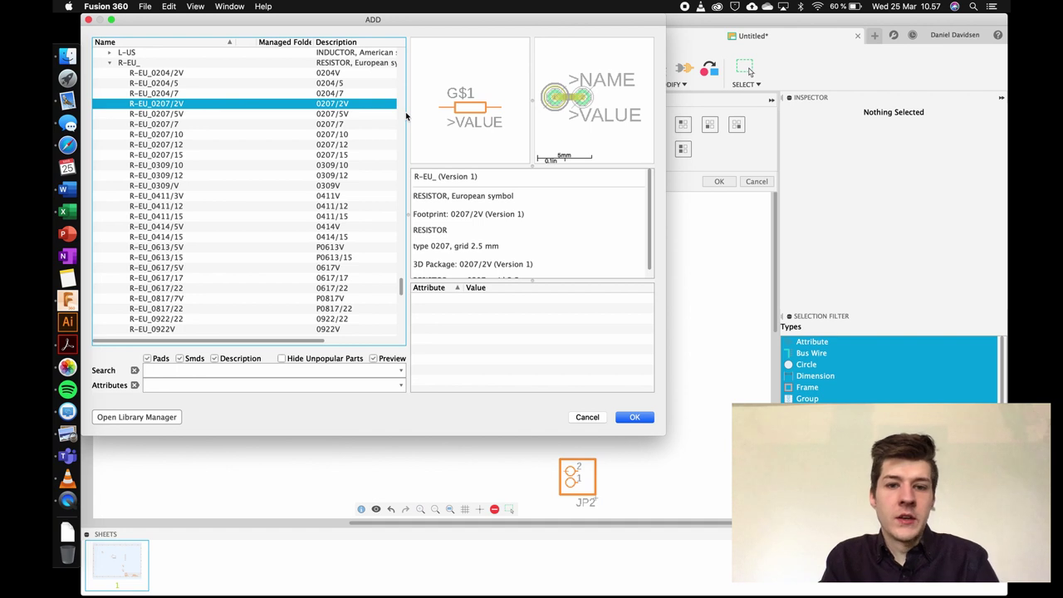
pyautogui.press('Down')
pyautogui.press('Down')
pyautogui.press('Down')
pyautogui.press('Down')
pyautogui.press('Down')
pyautogui.press('Down')
pyautogui.press('Down')
pyautogui.press('Down')
pyautogui.press('Down')
pyautogui.press('Down')
pyautogui.press('Down')
pyautogui.press('Down')
pyautogui.press('Down')
pyautogui.press('Down')
pyautogui.press('Down')
pyautogui.press('Down')
pyautogui.press('Down')
pyautogui.press('Down')
pyautogui.press('Down')
pyautogui.press('Down')
pyautogui.press('Down')
pyautogui.press('Down')
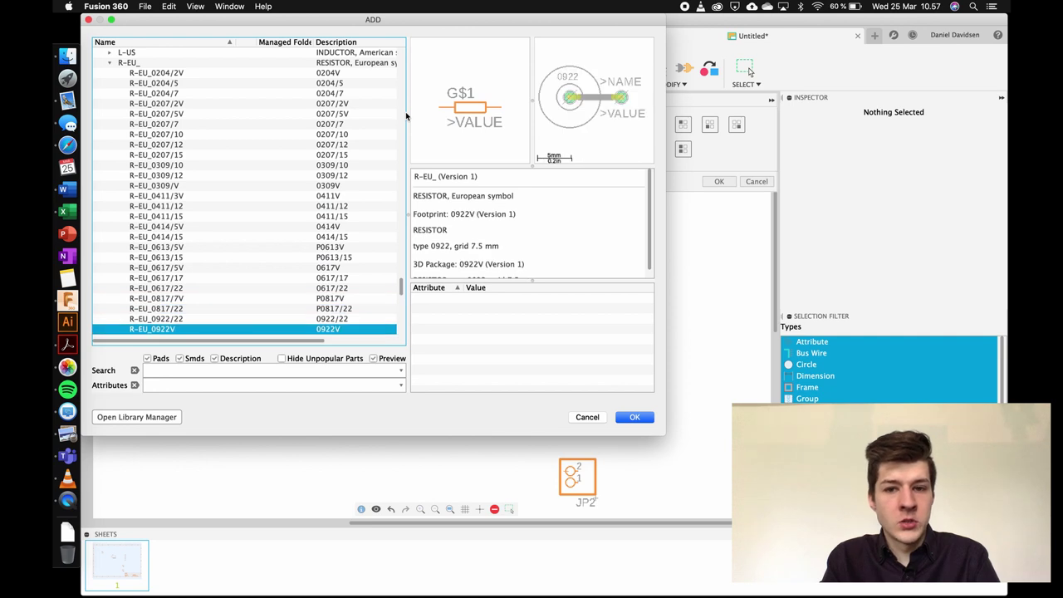
pyautogui.press('Down')
pyautogui.press('Down')
pyautogui.press('Down')
# Choose the surface-mount variant R-EU_R0805 as the part to place
pyautogui.scroll(-3, 336, 214)
pyautogui.scroll(-2, 216, 265)
pyautogui.scroll(-6, 216, 265)
pyautogui.scroll(-3, 216, 265)
pyautogui.click(186, 299)
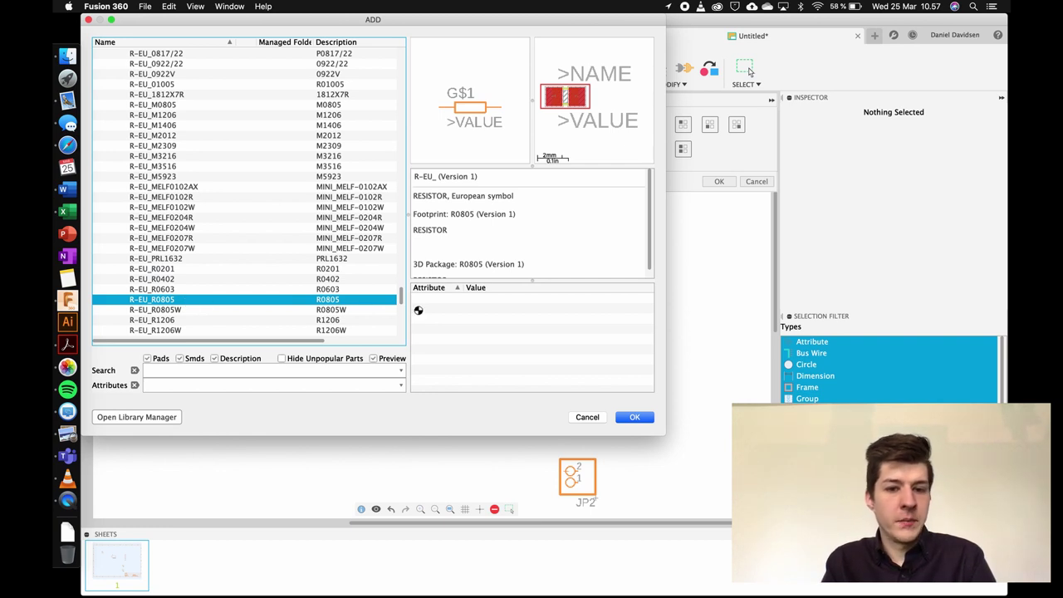
pyautogui.click(635, 417)
# Place five horizontal R-EU_R0805 resistors in a column left of the switches, one in line with each of S1 to S5
pyautogui.scroll(5, 568, 176)
pyautogui.scroll(-5, 569, 176)
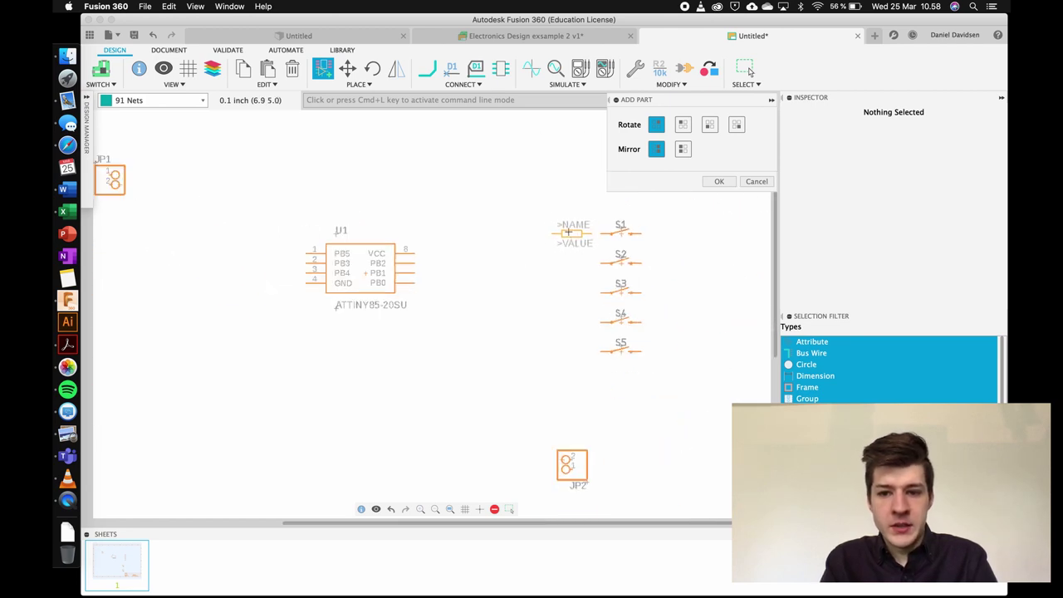
pyautogui.click(551, 233)
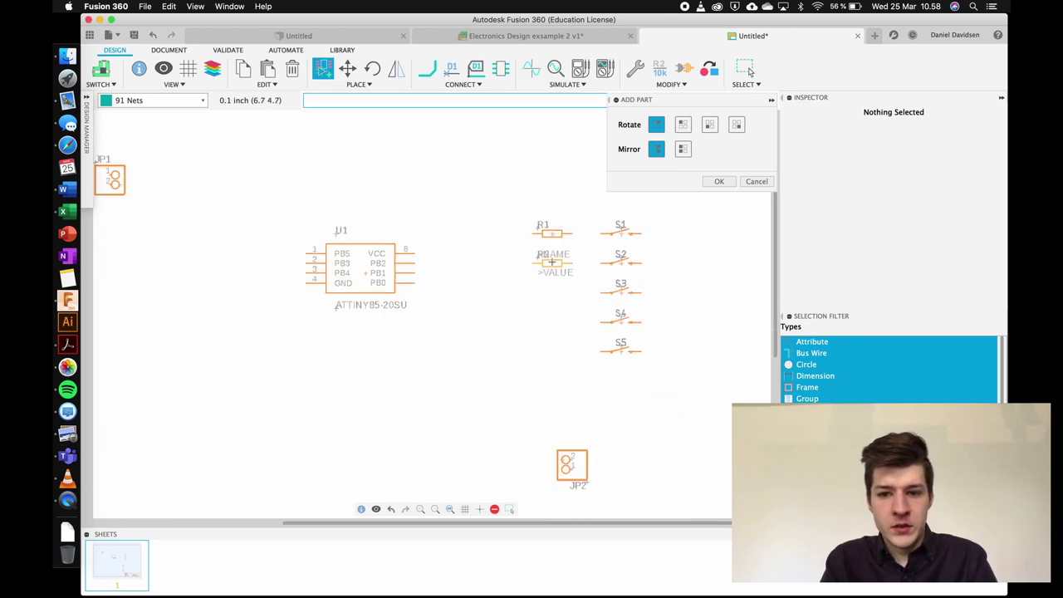
pyautogui.click(551, 263)
pyautogui.click(549, 323)
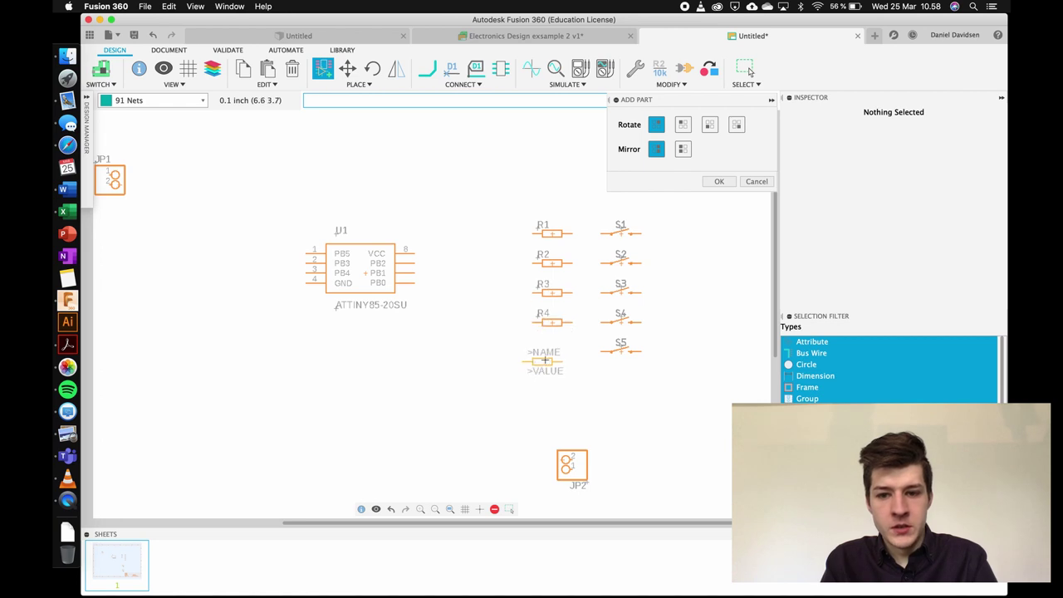
# Place a sixth resistor, rotated to vertical, above and left of R1, and end the placement
pyautogui.rightClick(499, 189)
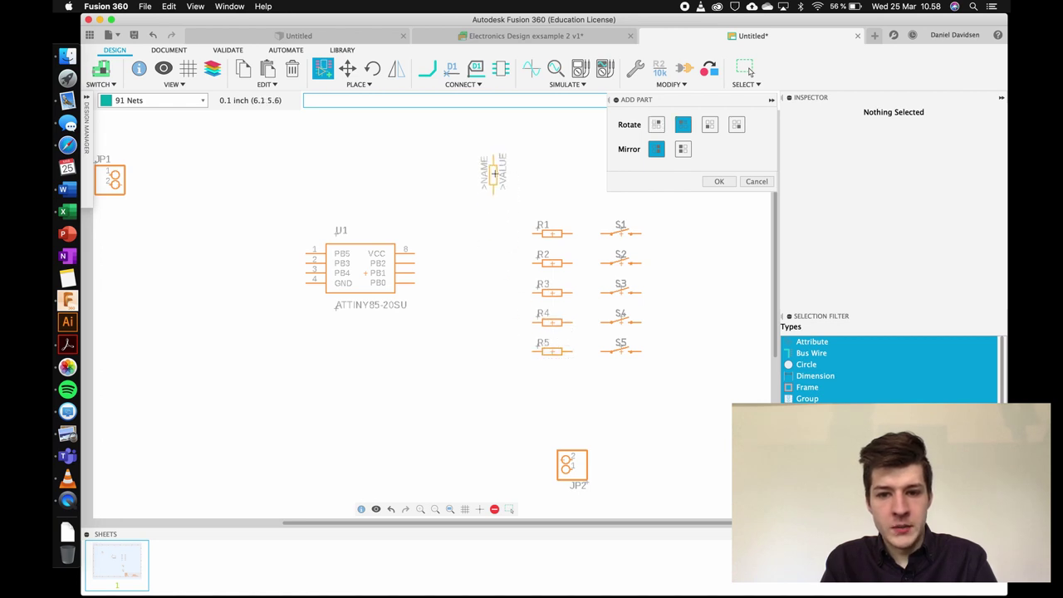
pyautogui.click(504, 181)
pyautogui.press('Escape')
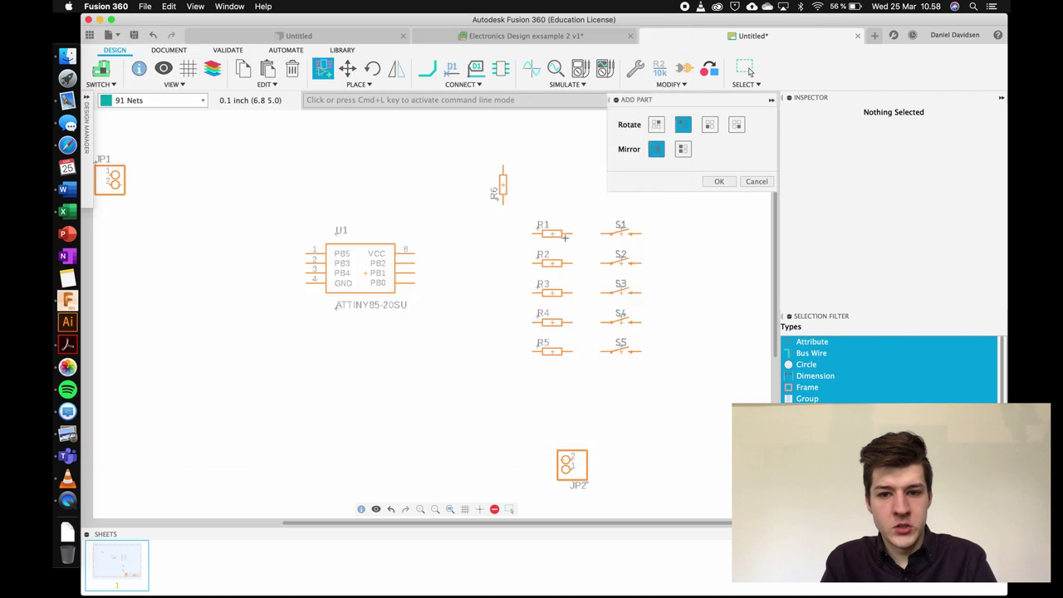
pyautogui.press('Escape')
# Start adding another part and collapse the resistor library in the part list
pyautogui.click(323, 68)
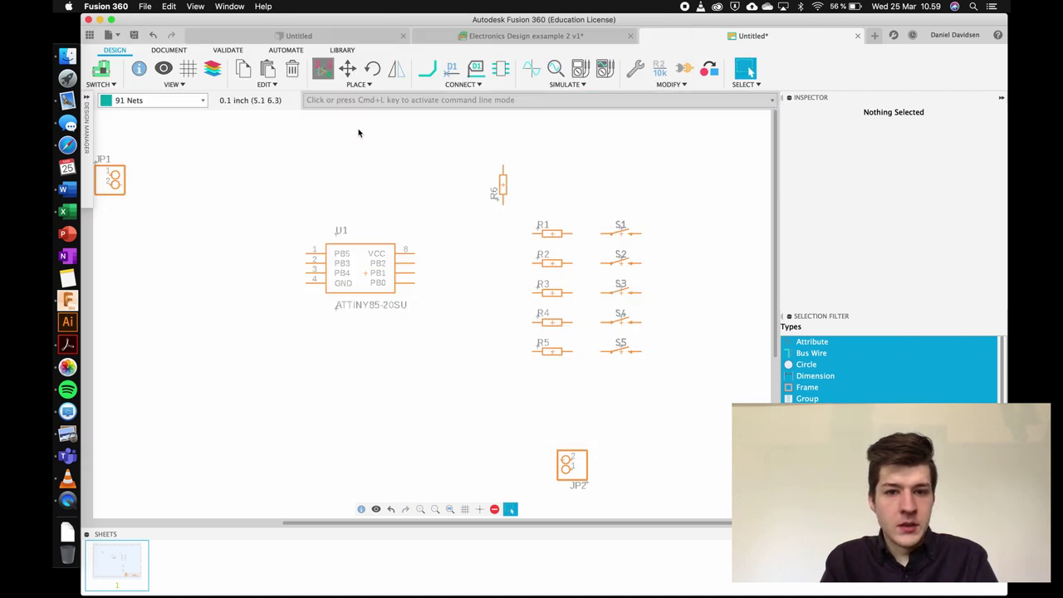
pyautogui.click(238, 373)
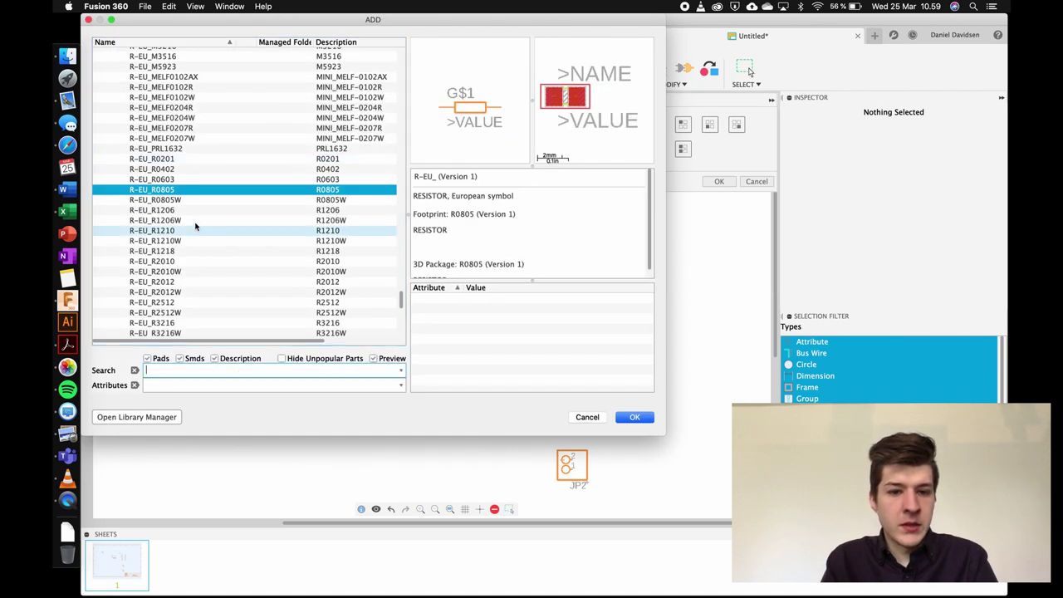
pyautogui.scroll(10, 196, 225)
pyautogui.scroll(10, 195, 225)
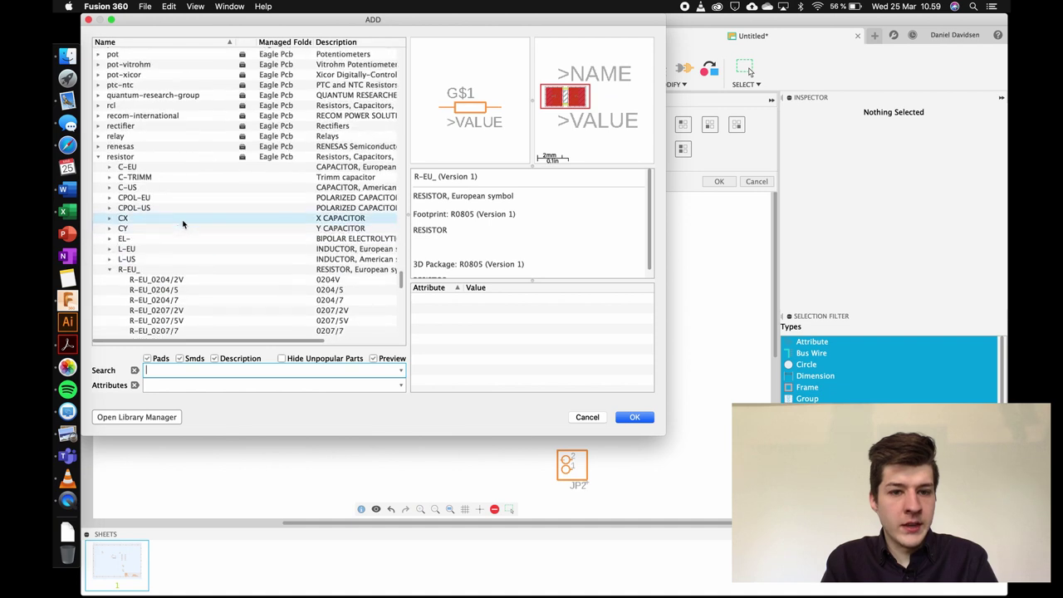
pyautogui.doubleClick(123, 157)
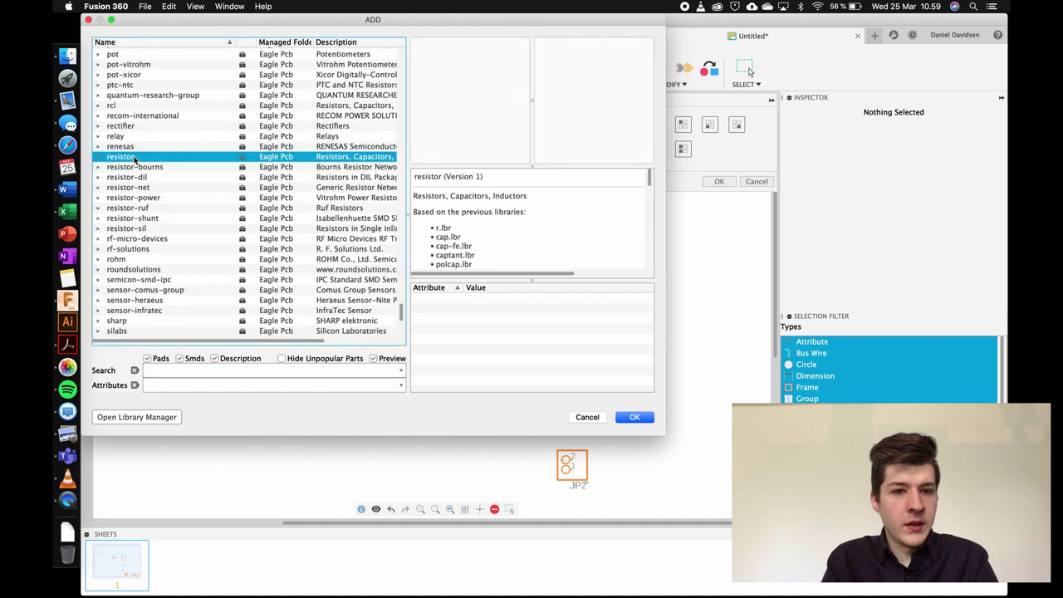
# Find the supply1 library, expand it and select the +5V supply symbol
pyautogui.press('s')
pyautogui.press('Down')
pyautogui.press('Down')
pyautogui.press('Down')
pyautogui.press('Down')
pyautogui.press('Down')
pyautogui.press('Down')
pyautogui.press('Down')
pyautogui.press('Down')
pyautogui.press('Down')
pyautogui.press('Down')
pyautogui.press('Down')
pyautogui.press('Down')
pyautogui.press('Down')
pyautogui.press('Down')
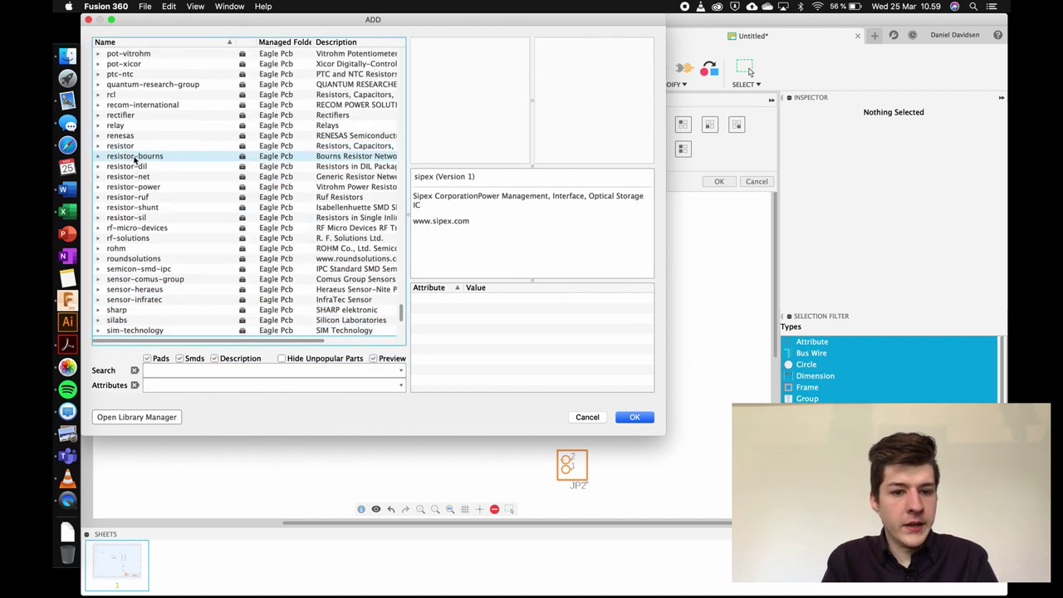
pyautogui.press('Down')
pyautogui.press('Down')
pyautogui.press('Down')
pyautogui.press('Down')
pyautogui.press('Down')
pyautogui.press('Down')
pyautogui.press('Down')
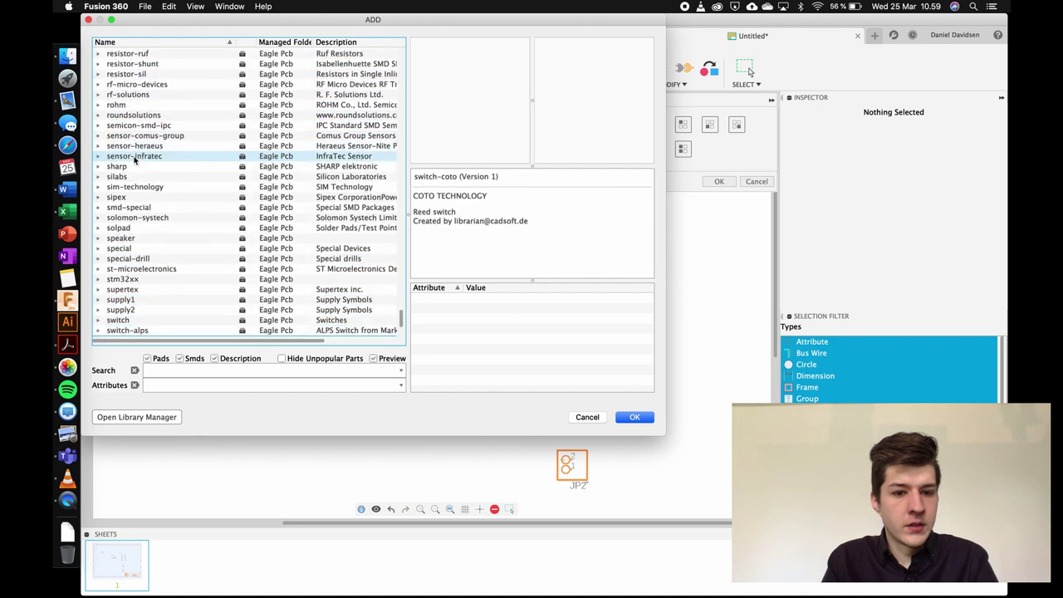
pyautogui.click(136, 300)
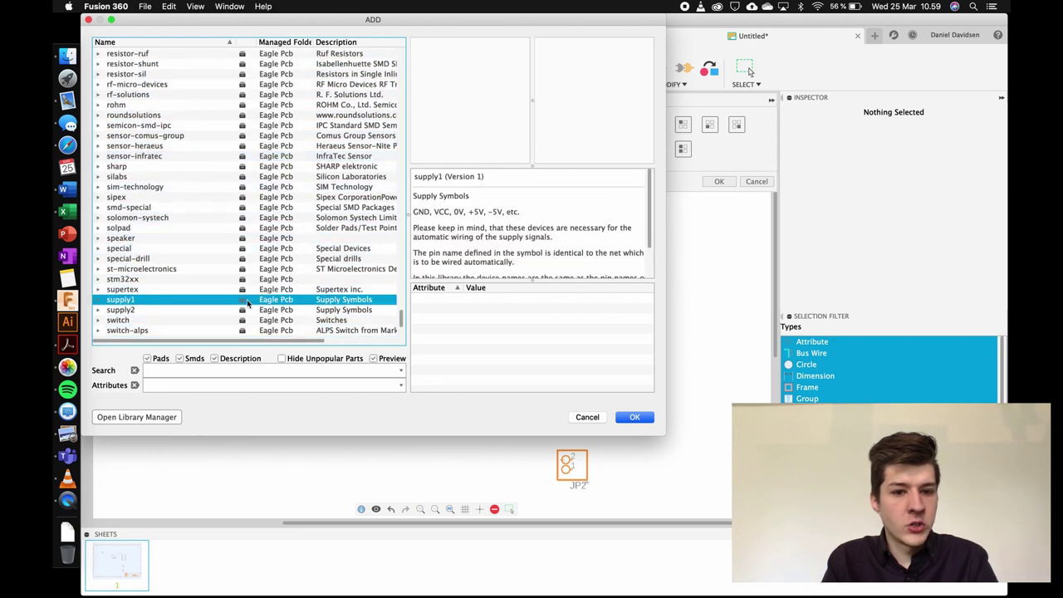
pyautogui.press('Right')
pyautogui.press('Down')
pyautogui.press('Down')
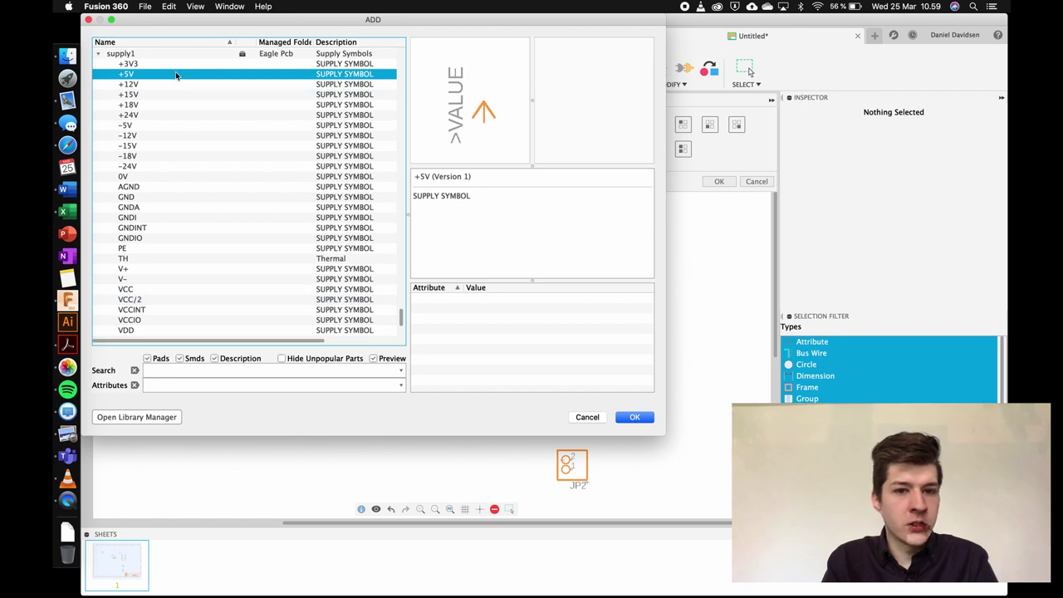
# Place +5V supply symbols above resistor R6, beside the microcontroller's VCC pin, and near pin headers JP2 and JP3
pyautogui.click(633, 417)
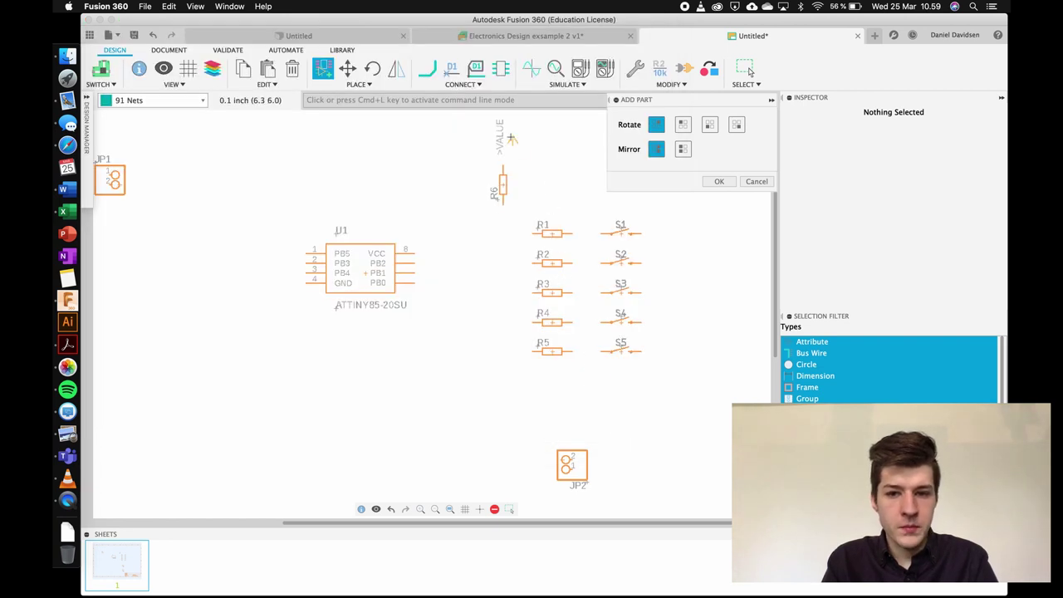
pyautogui.click(503, 138)
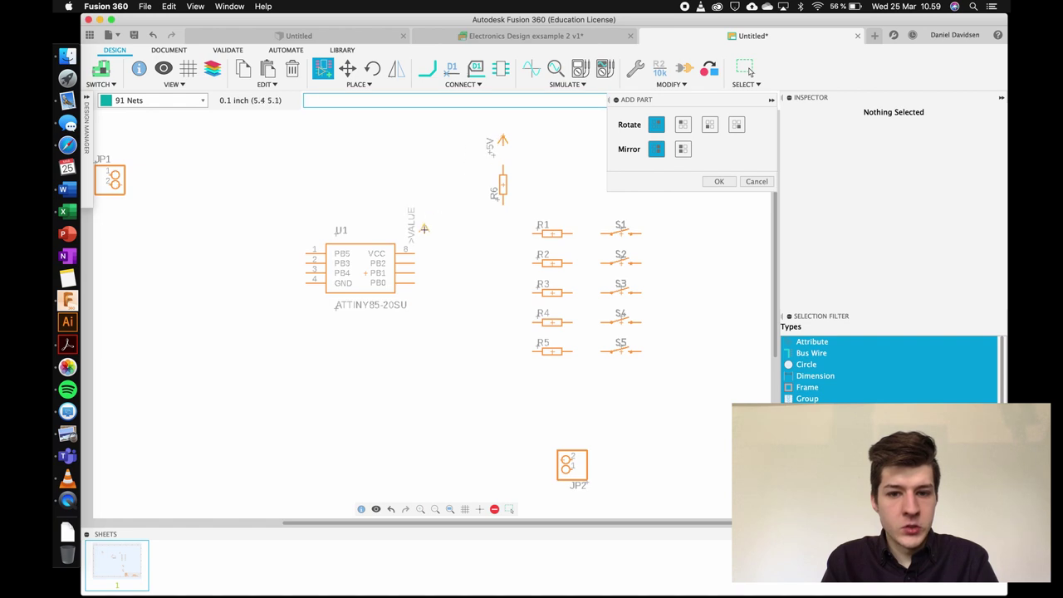
pyautogui.click(424, 226)
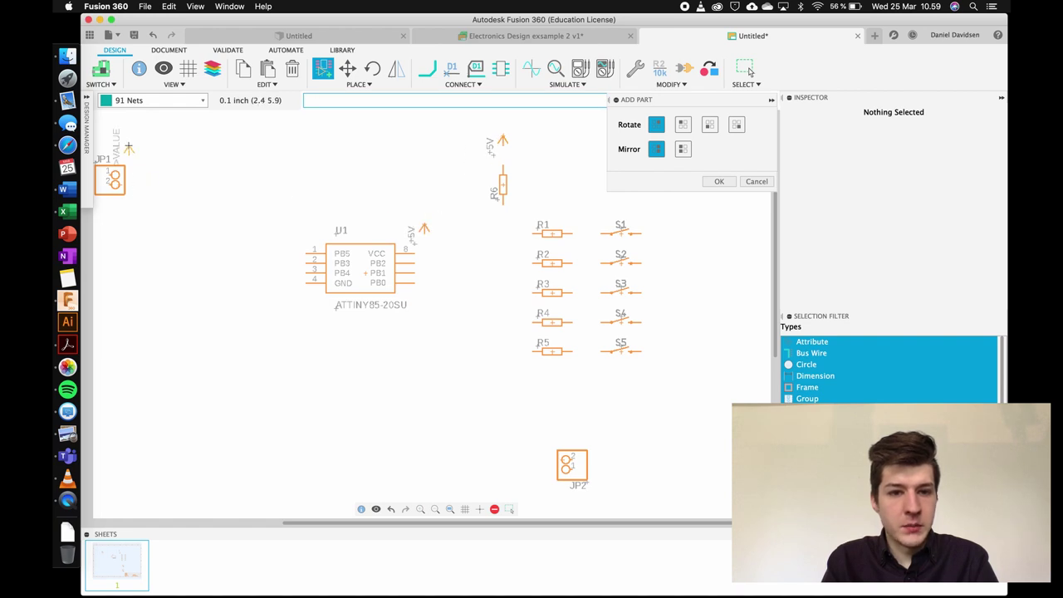
pyautogui.hscroll(-3, 154, 147)
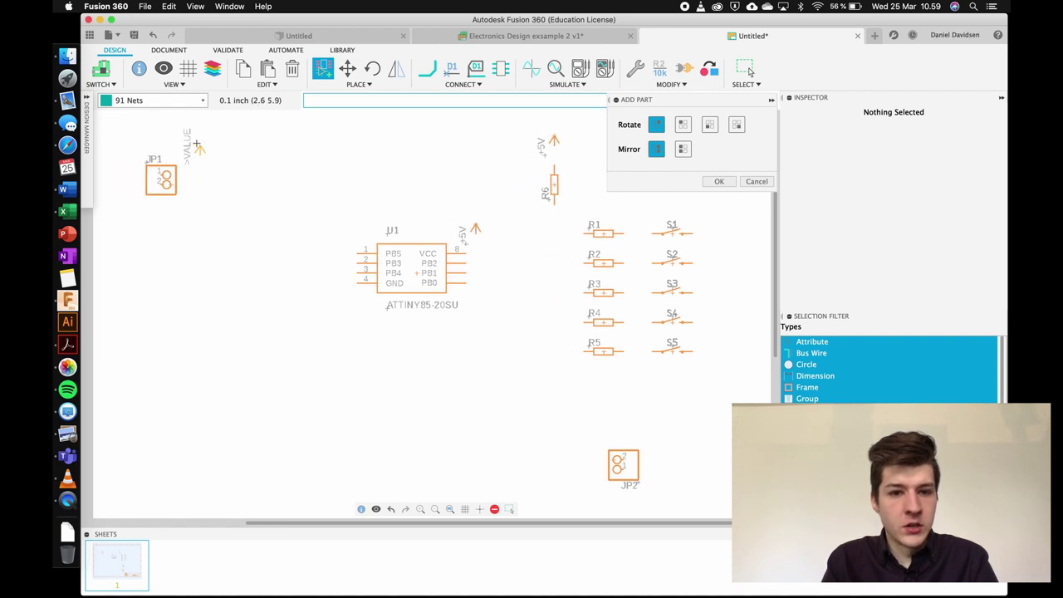
pyautogui.scroll(-6, 549, 300)
pyautogui.hscroll(3, 549, 301)
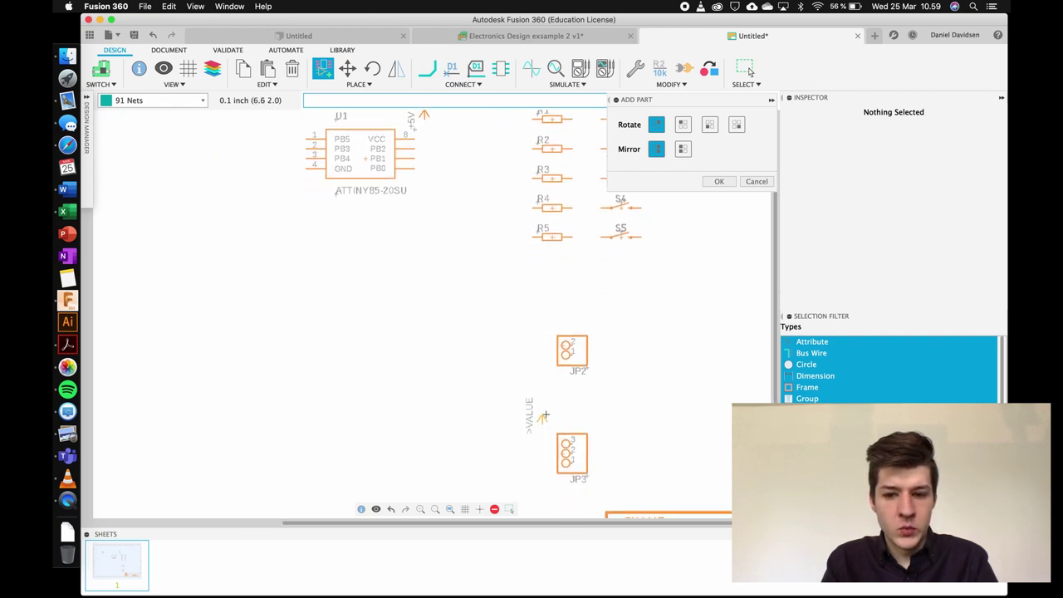
pyautogui.scroll(6, 540, 316)
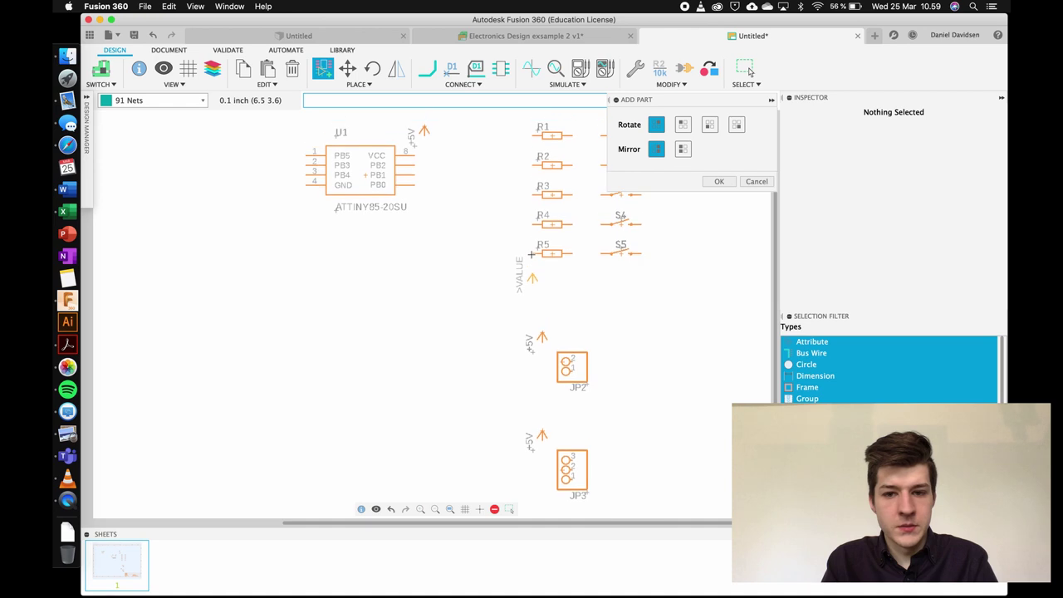
# Place GND supply symbols from supply1 below switch S5, beside the microcontroller, and near pin headers JP1, JP2 and JP3, and end the placement
pyautogui.press('Escape')
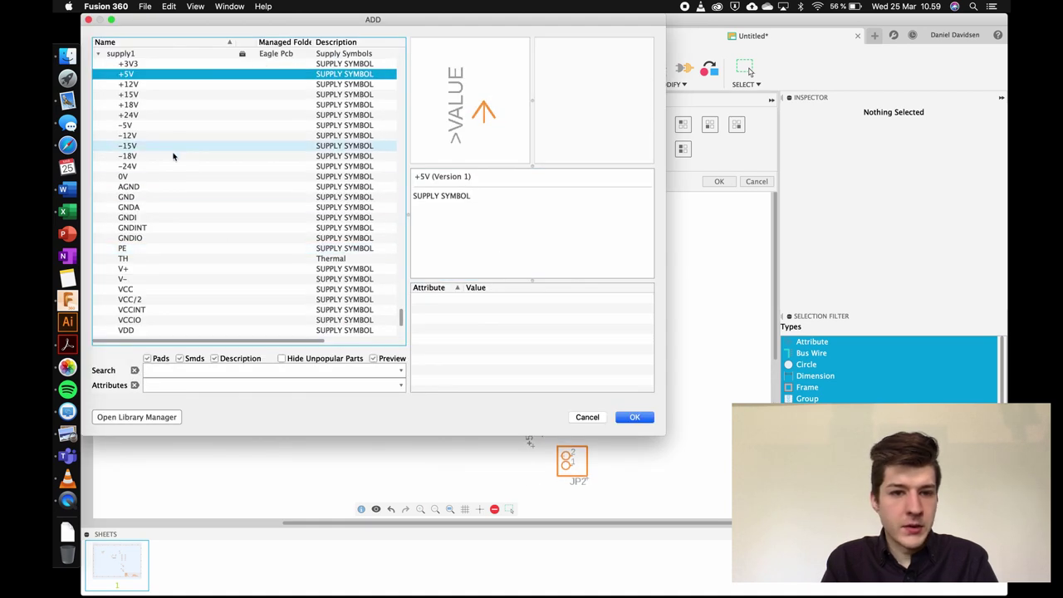
pyautogui.click(145, 198)
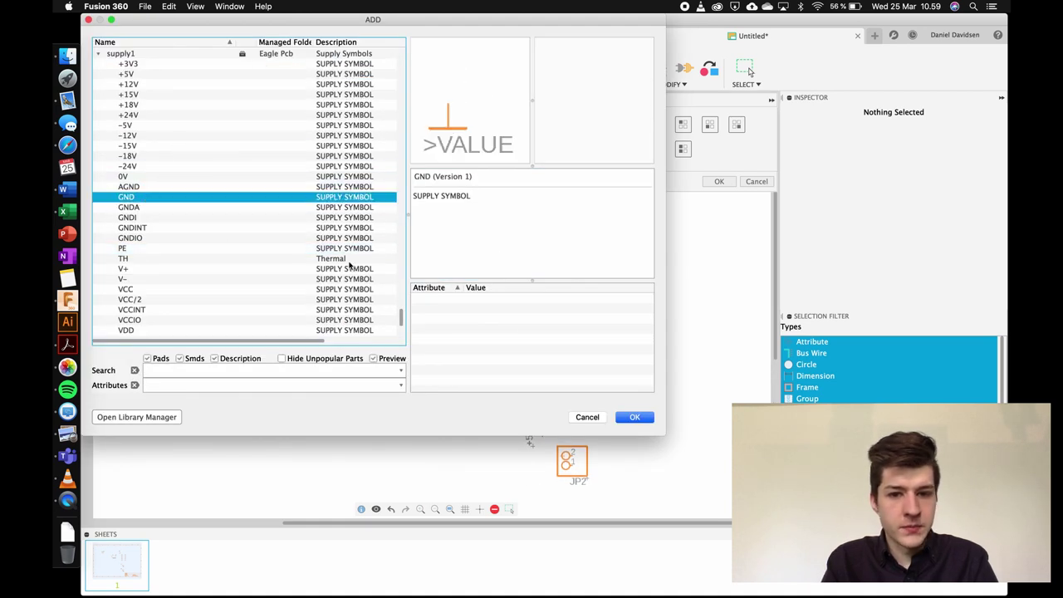
pyautogui.click(643, 419)
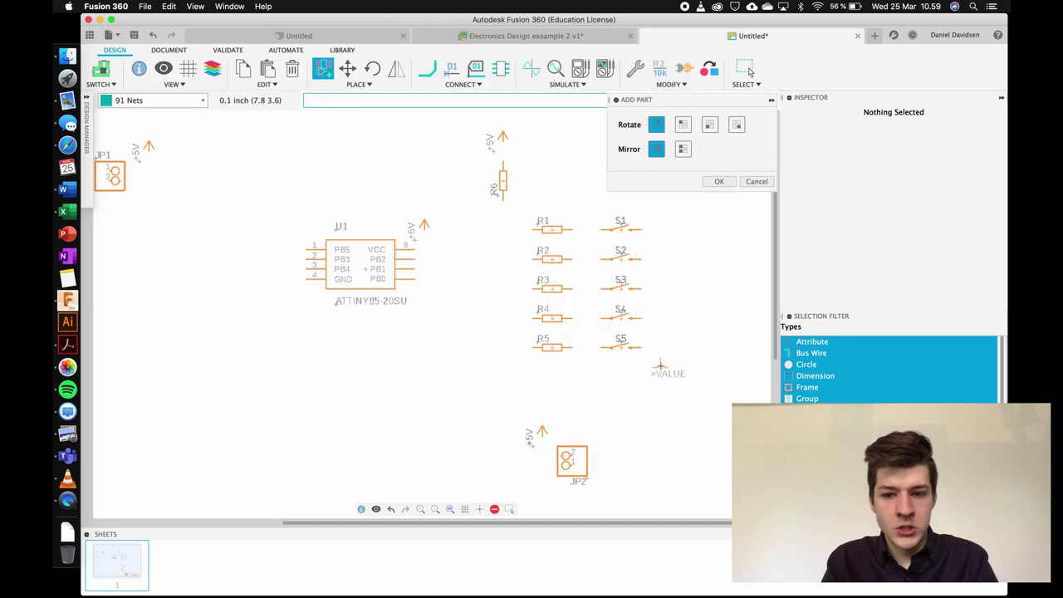
pyautogui.click(686, 383)
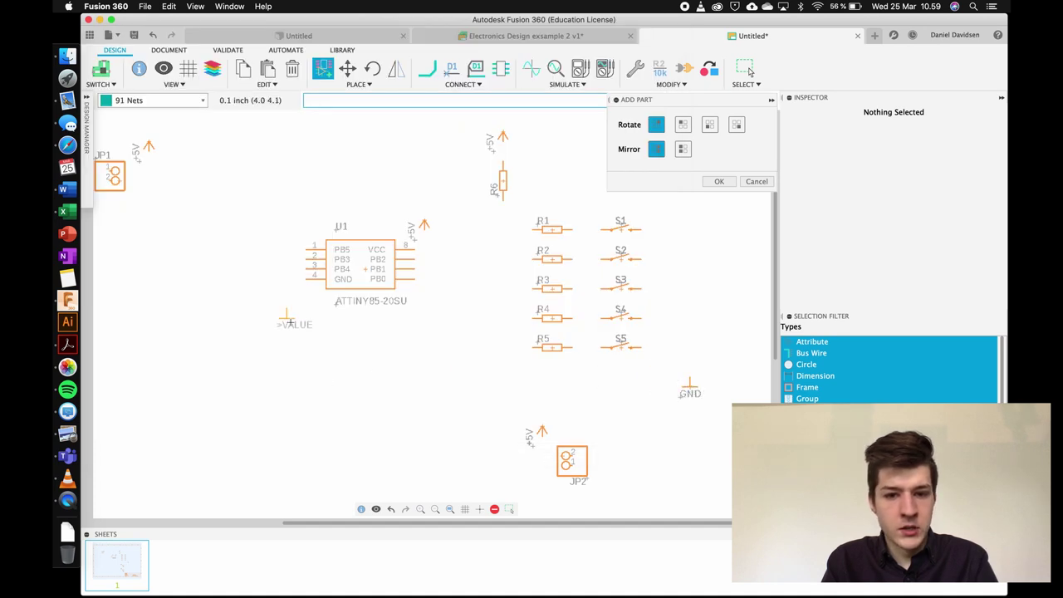
pyautogui.click(287, 319)
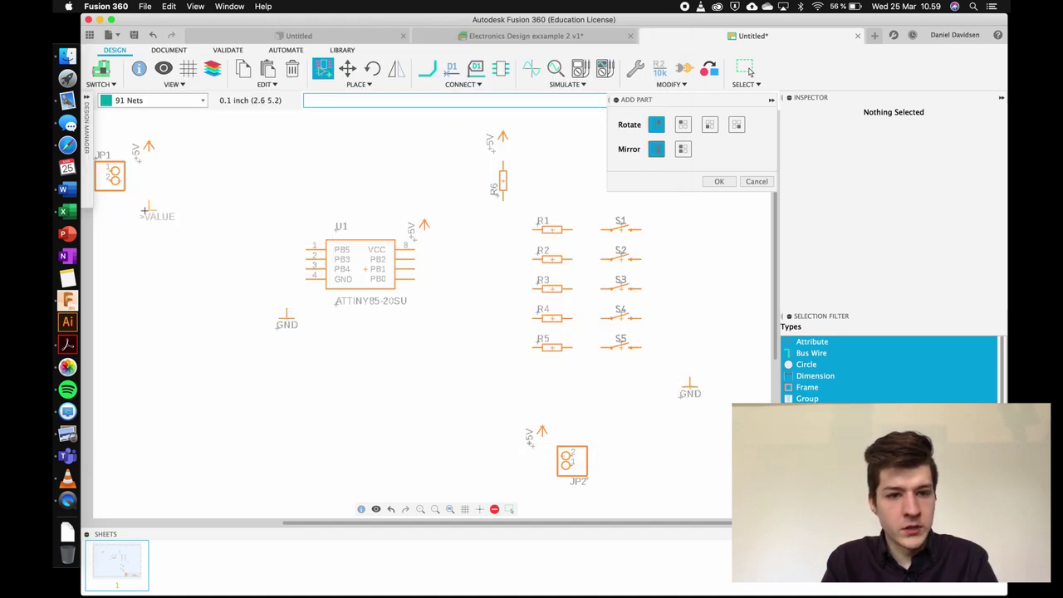
pyautogui.scroll(-5, 515, 461)
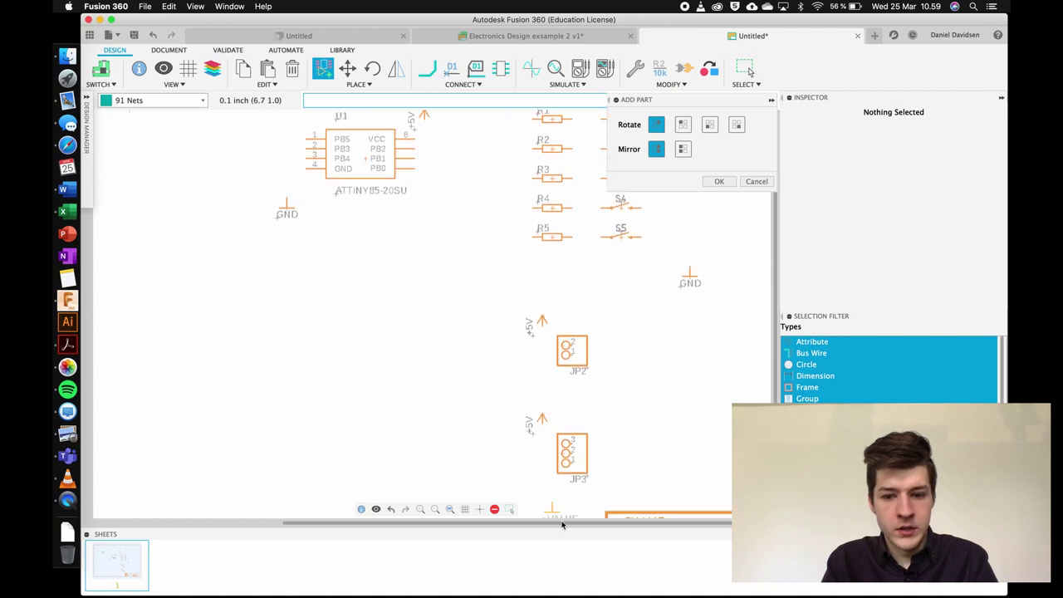
pyautogui.click(544, 498)
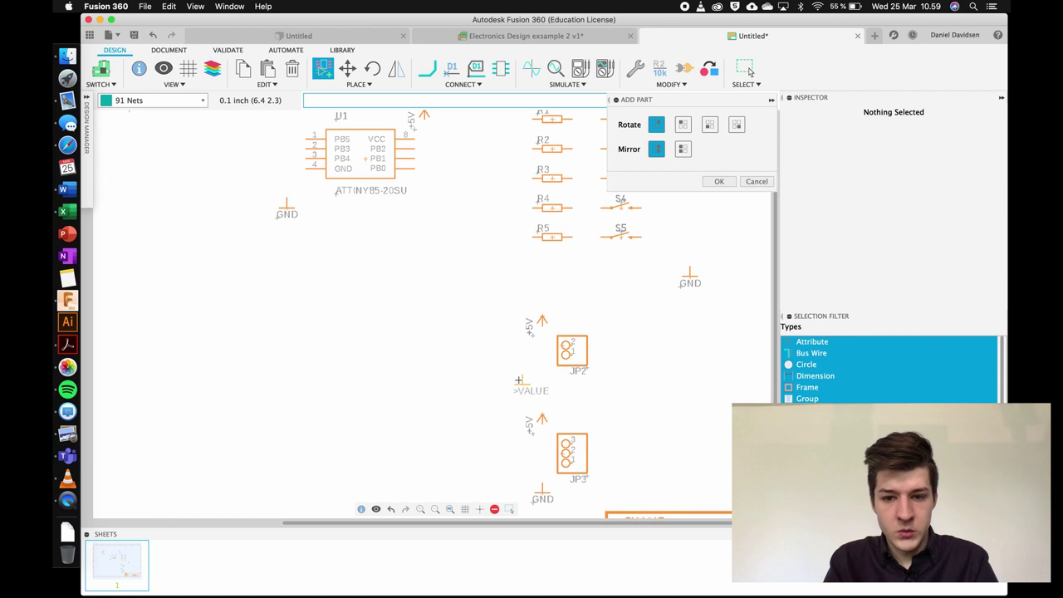
pyautogui.press('Escape')
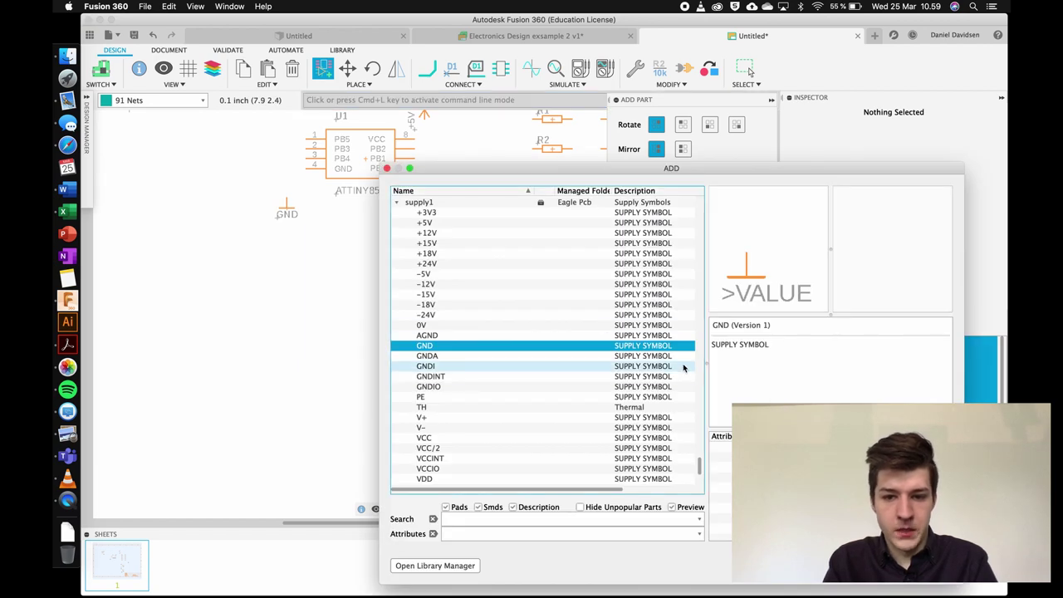
pyautogui.press('Escape')
pyautogui.scroll(3, 594, 258)
pyautogui.scroll(-3, 662, 269)
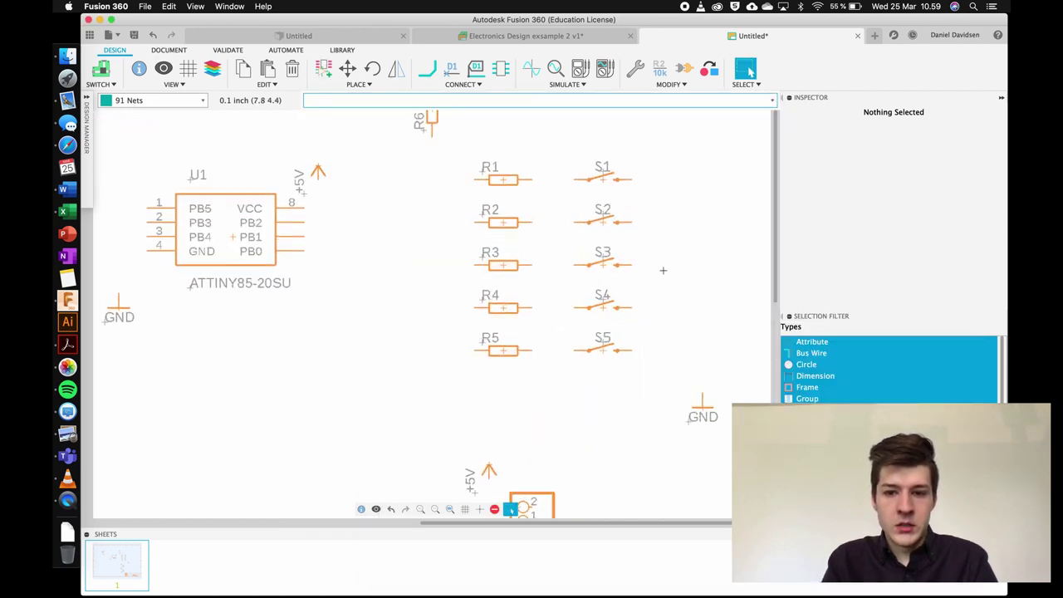
pyautogui.scroll(-2, 696, 220)
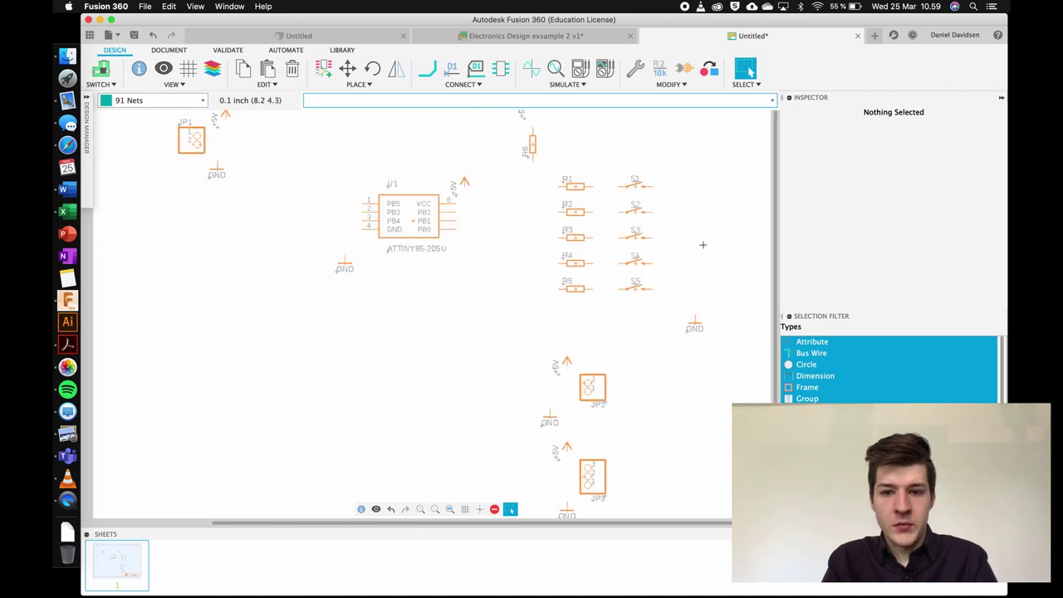
pyautogui.scroll(2, 702, 244)
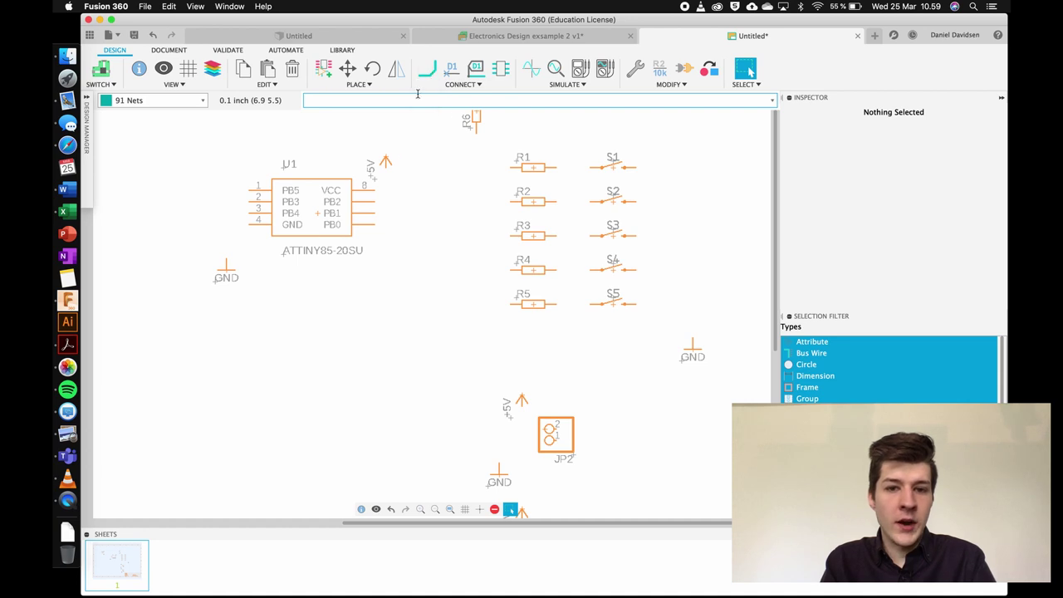
pyautogui.write('wire')
pyautogui.press('Return')
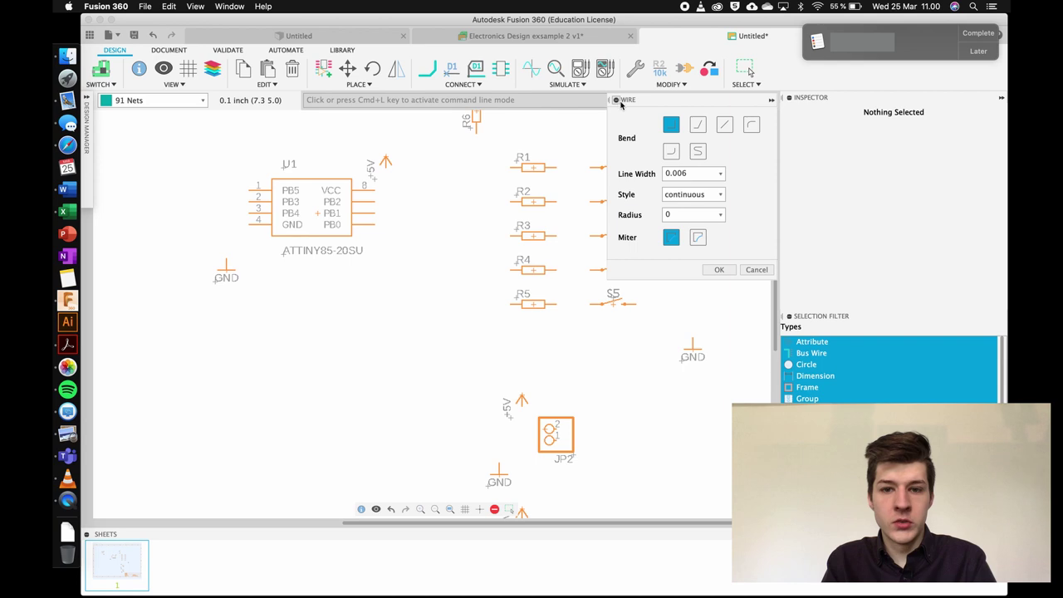
pyautogui.click(753, 270)
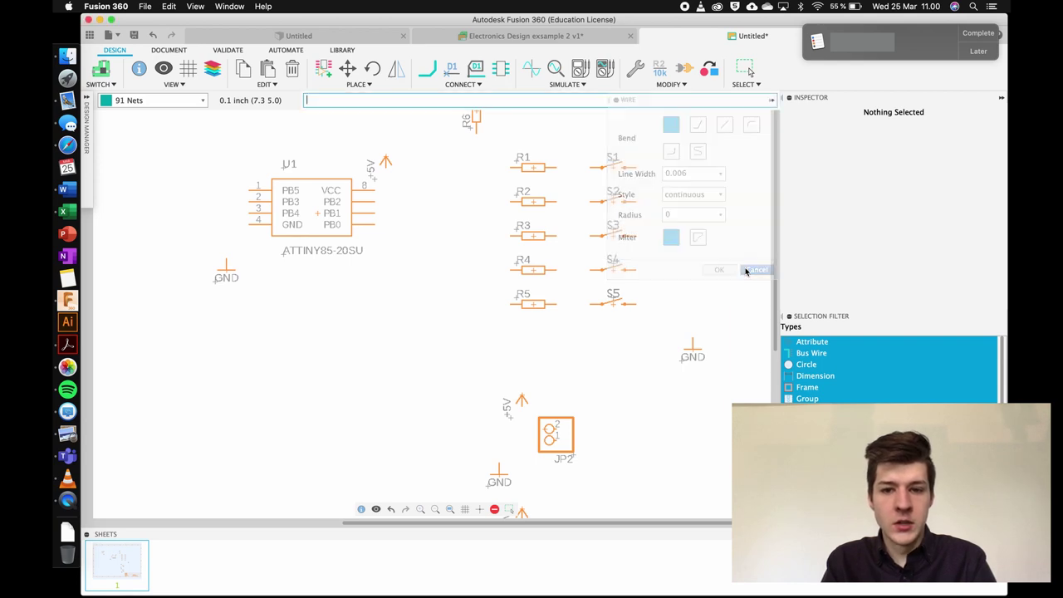
# Draw nets connecting the GND symbol below the switches to the right-hand pins of switches S5 and S4
pyautogui.click(427, 75)
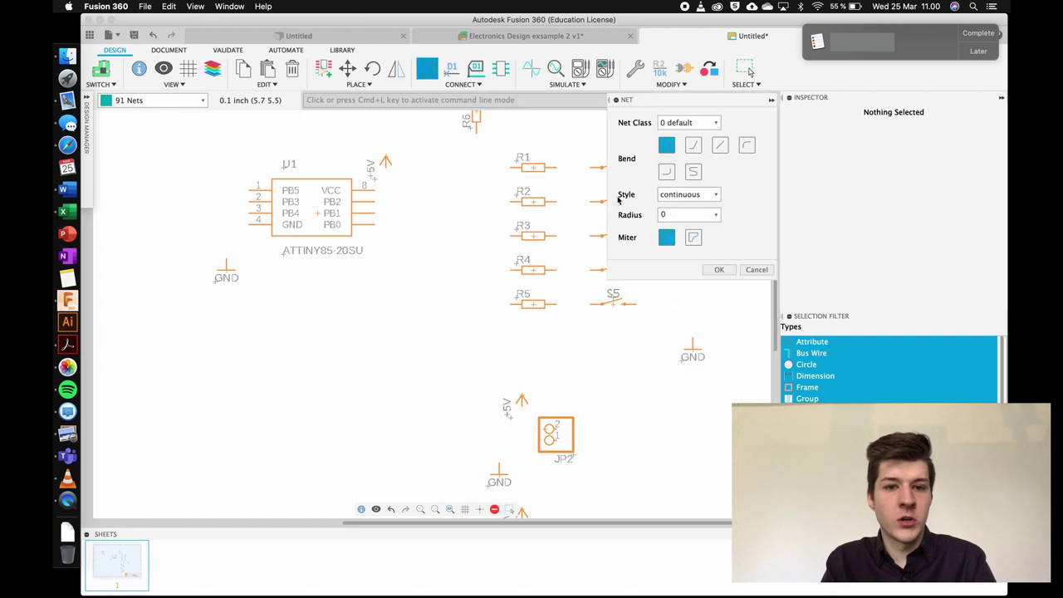
pyautogui.scroll(-3, 695, 311)
pyautogui.scroll(5, 697, 315)
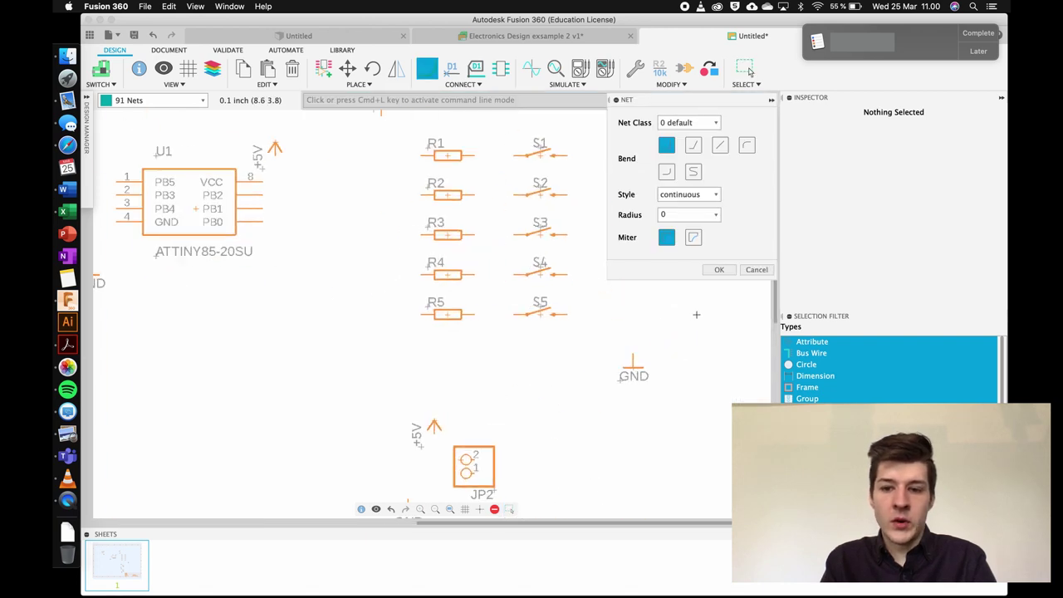
pyautogui.click(633, 354)
pyautogui.click(564, 314)
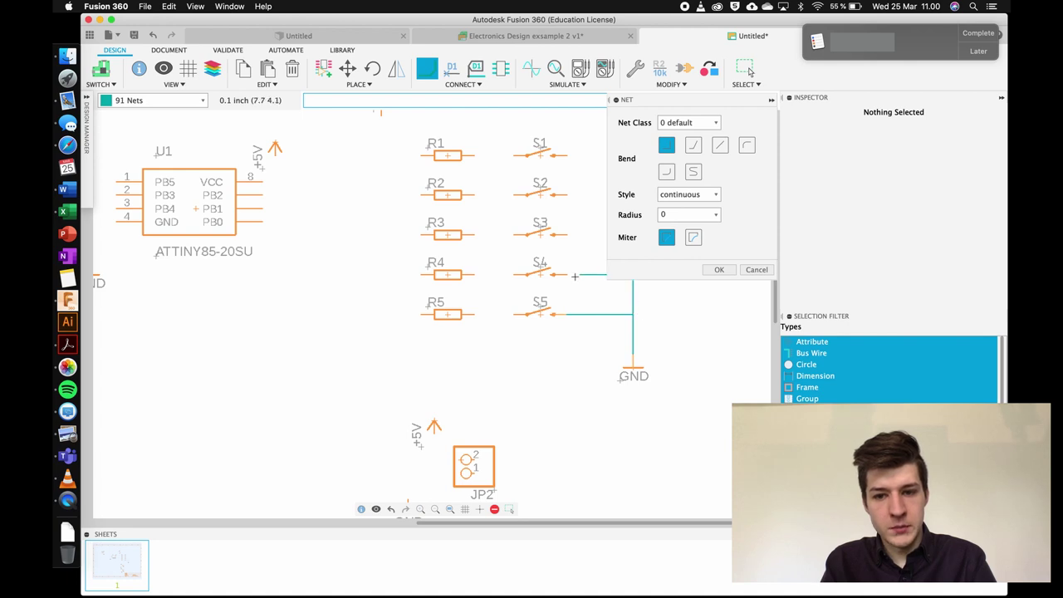
# Collapse the inspector and connect the right-hand pins of switches S3, S2 and S1 with nets to the shared GND line
pyautogui.scroll(-6, 602, 265)
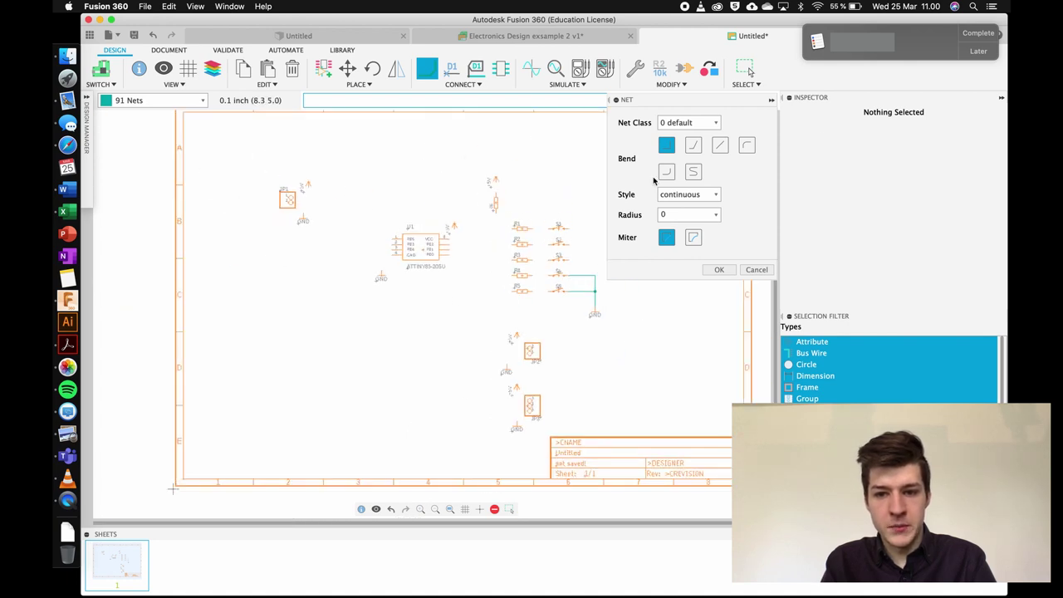
pyautogui.click(1003, 99)
pyautogui.scroll(5, 719, 192)
pyautogui.click(560, 353)
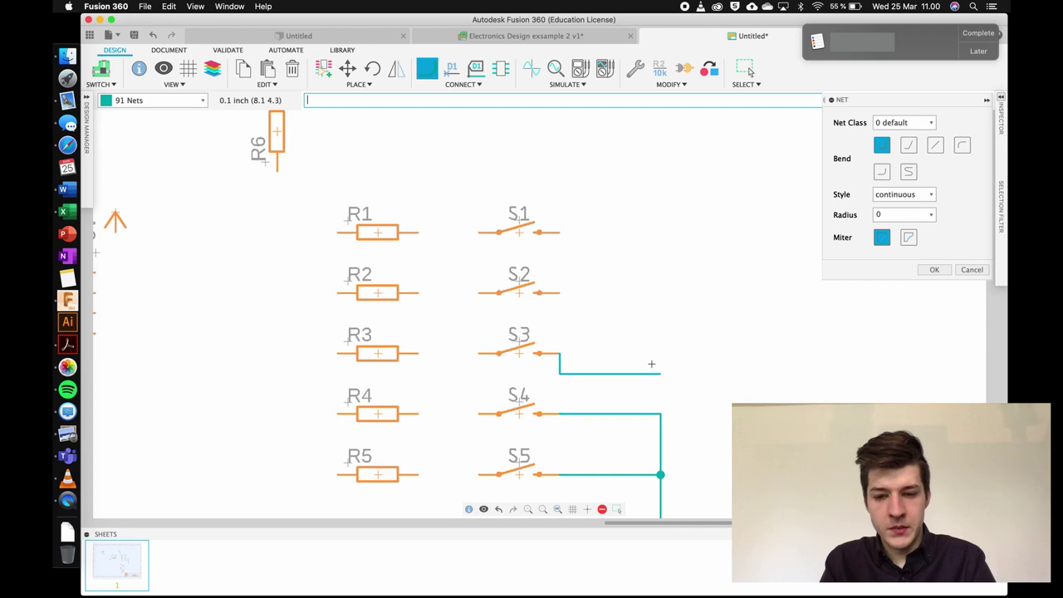
pyautogui.click(661, 413)
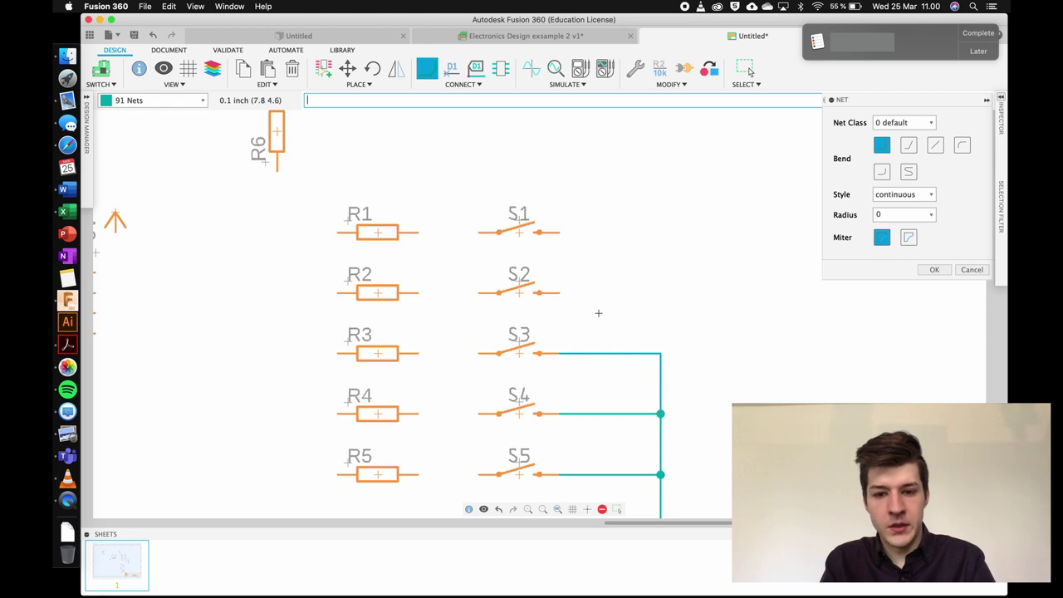
pyautogui.click(559, 292)
pyautogui.click(661, 353)
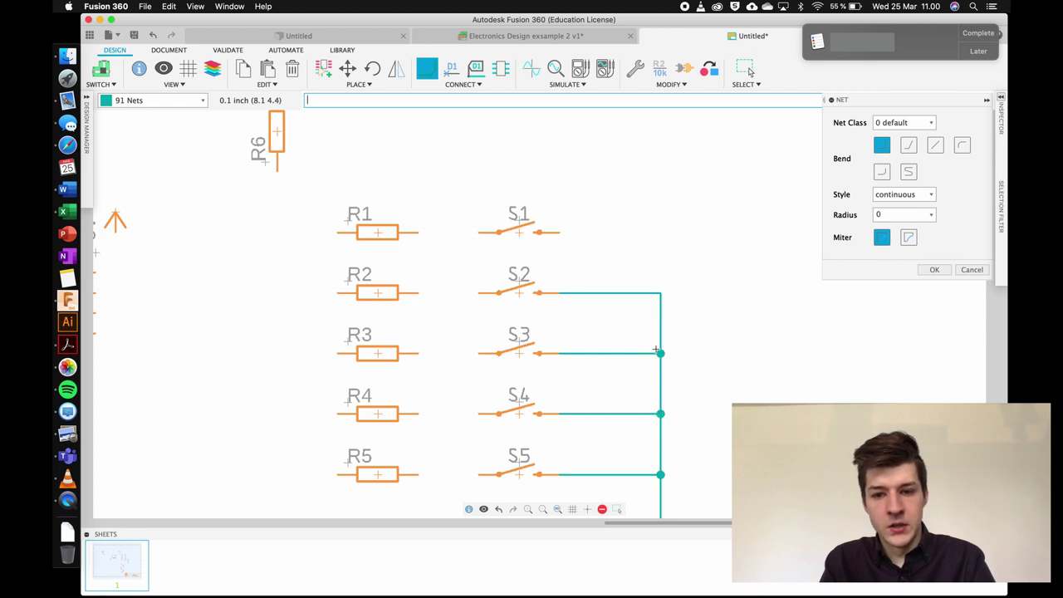
pyautogui.click(560, 232)
pyautogui.click(660, 293)
# Draw a net from the left-hand pin of switch S1 to the facing pin of resistor R1
pyautogui.click(478, 232)
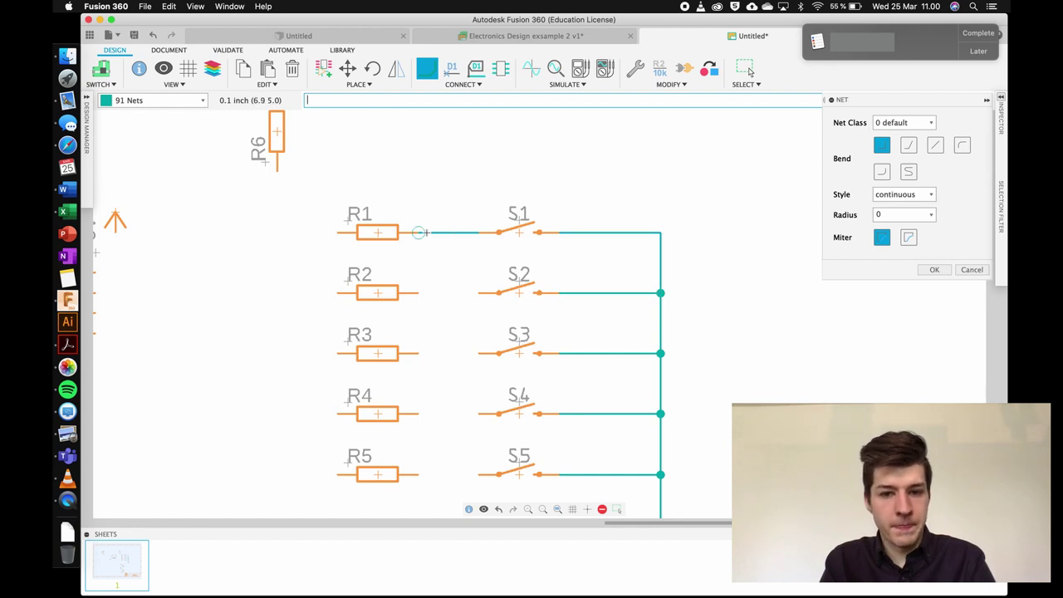